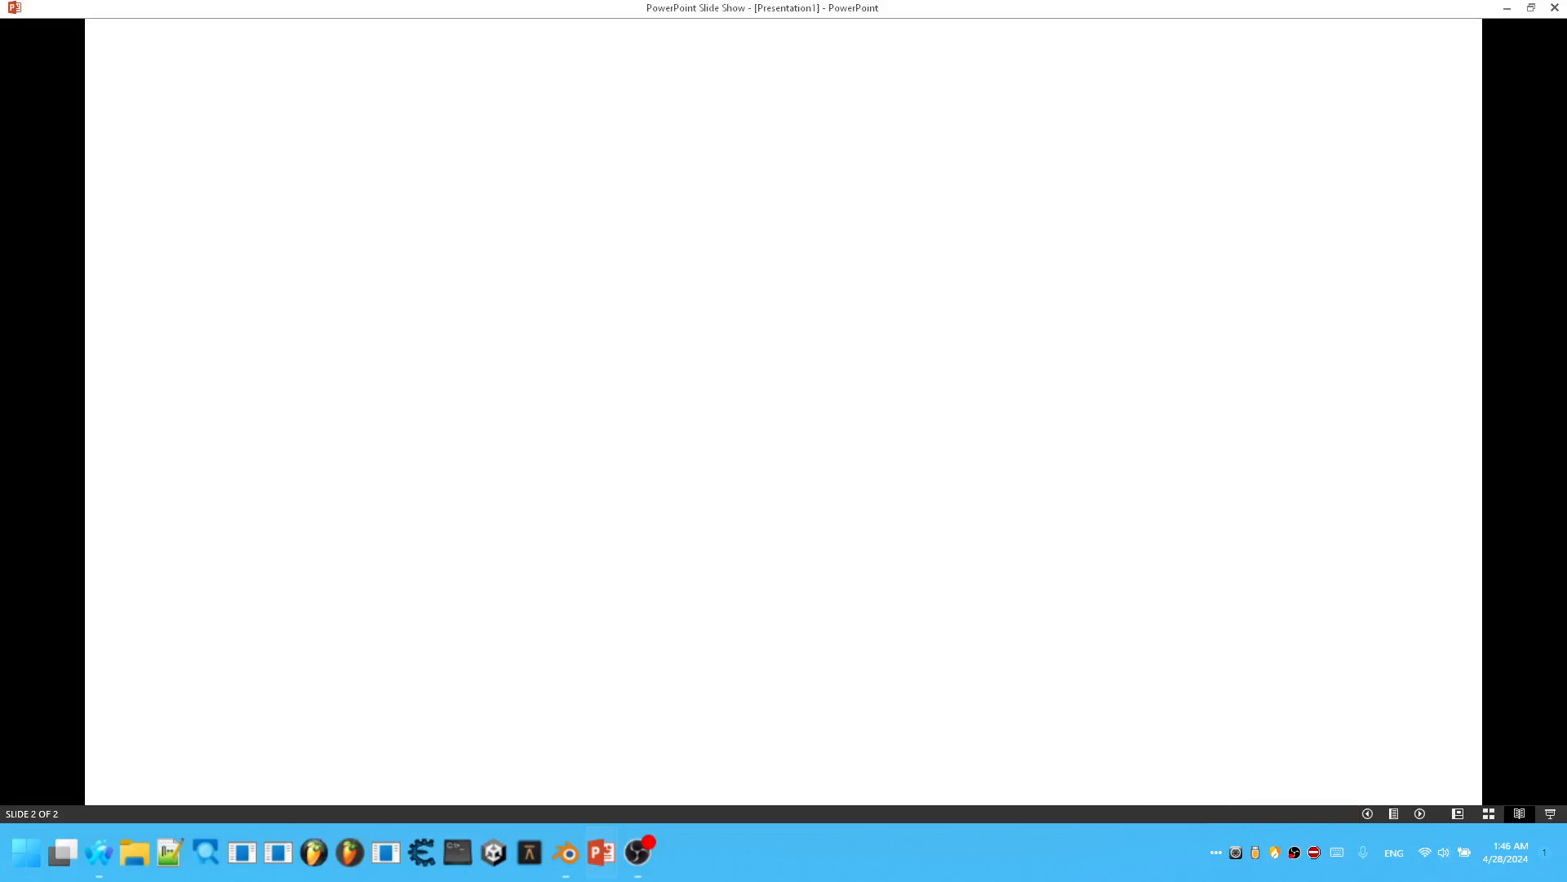
Exit the slide show and add an Appear entrance animation to the full-slide action button on slide 1.
key(Escape)
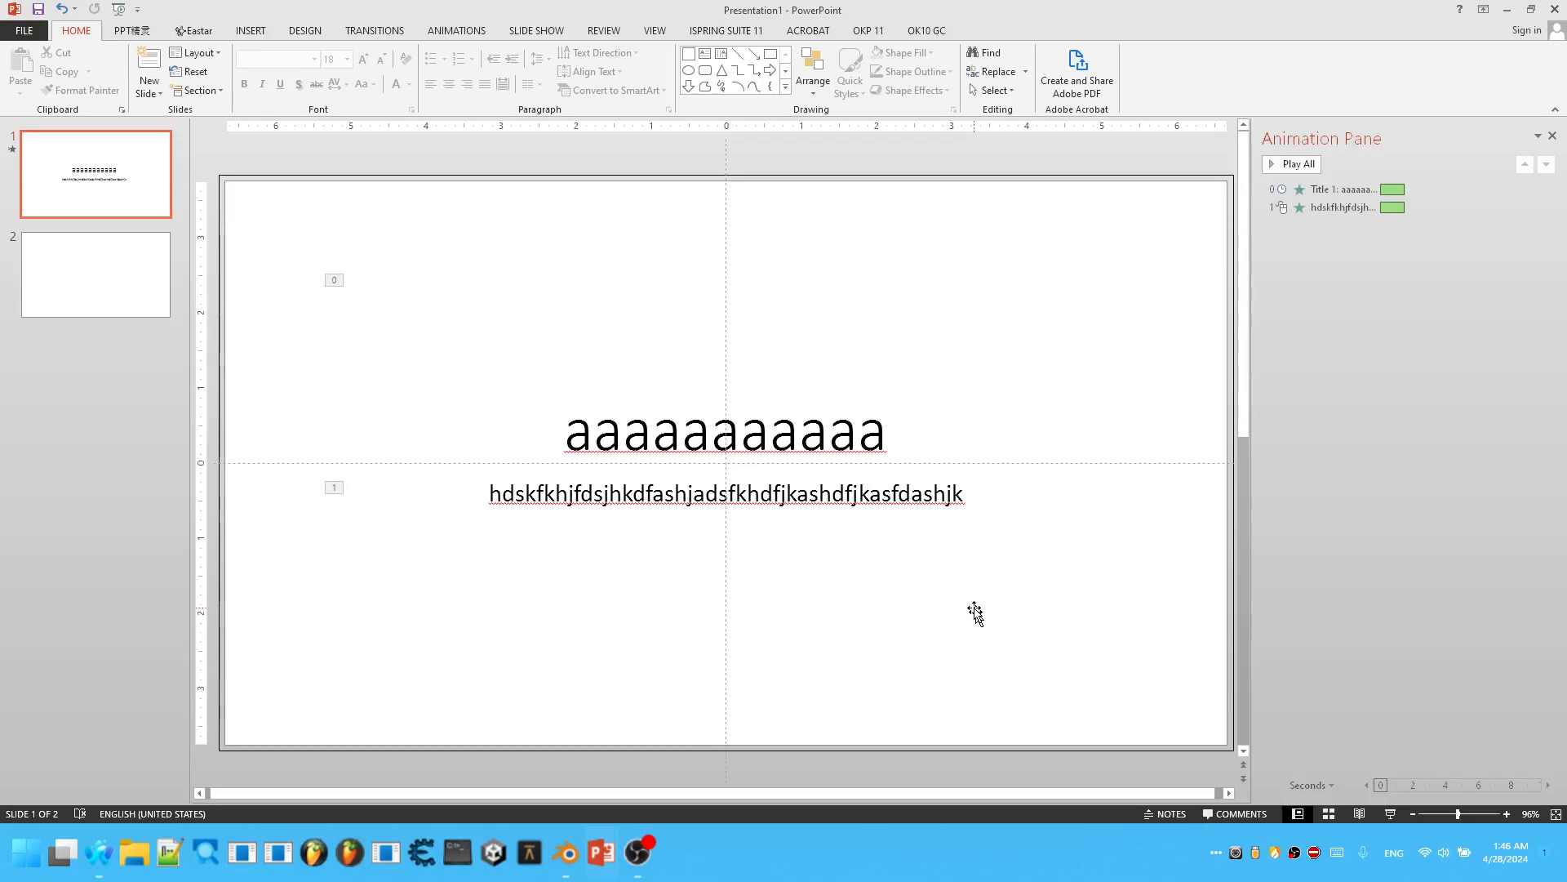
click(458, 30)
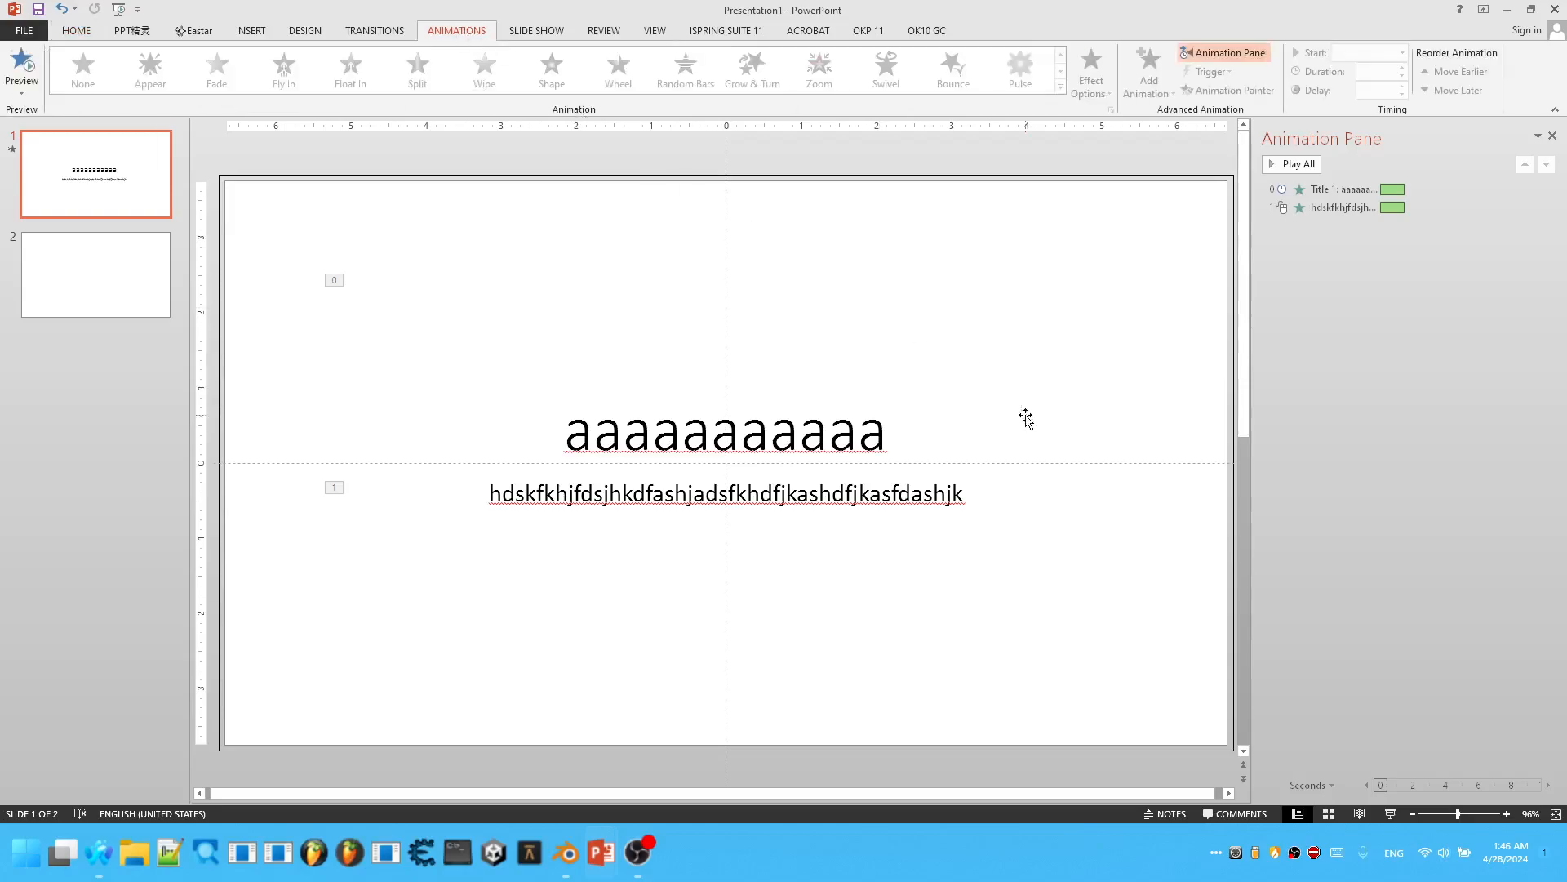
click(1025, 418)
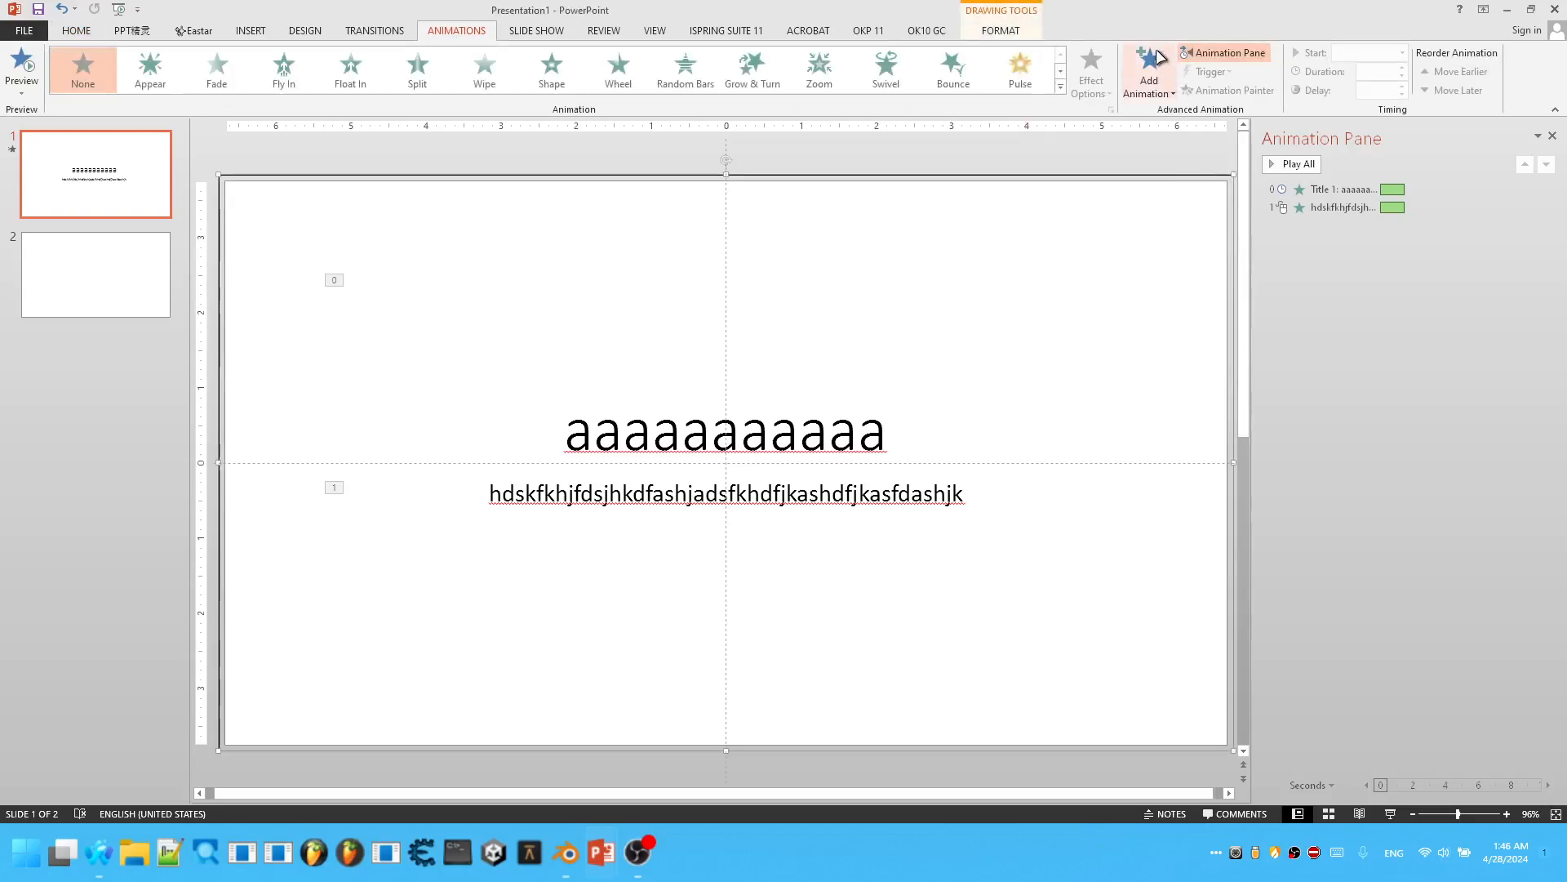
click(1151, 65)
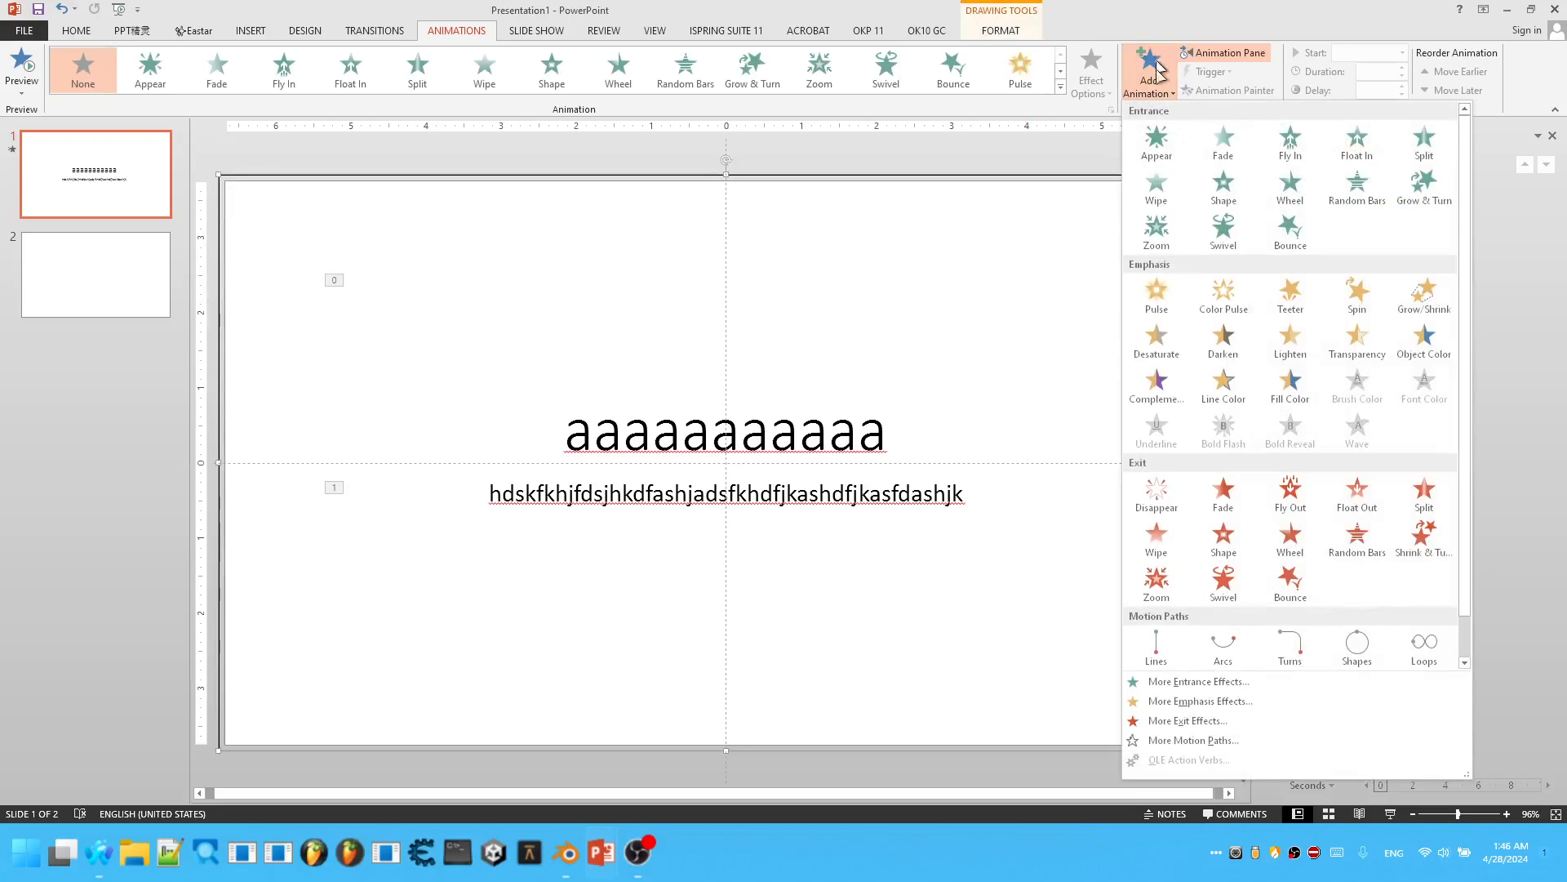
click(1168, 140)
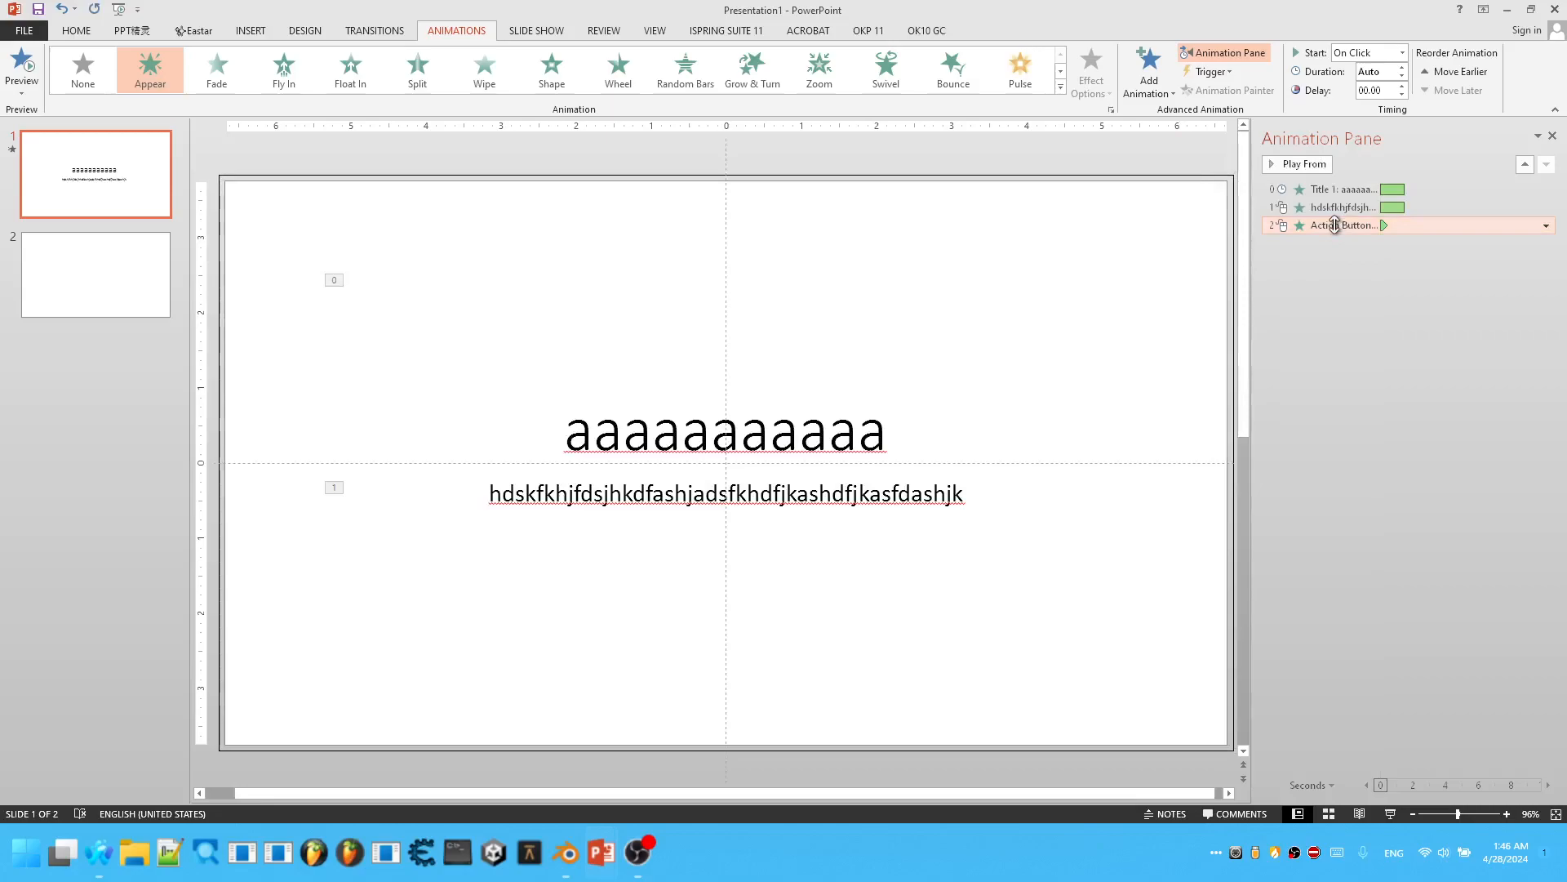
Set the action button's Appear animation to start After Previous and place it before the subtitle's animation.
click(1546, 225)
click(1445, 282)
mouse_move(1337, 228)
mouse_down()
mouse_move(1354, 204)
mouse_move(1322, 205)
mouse_up()
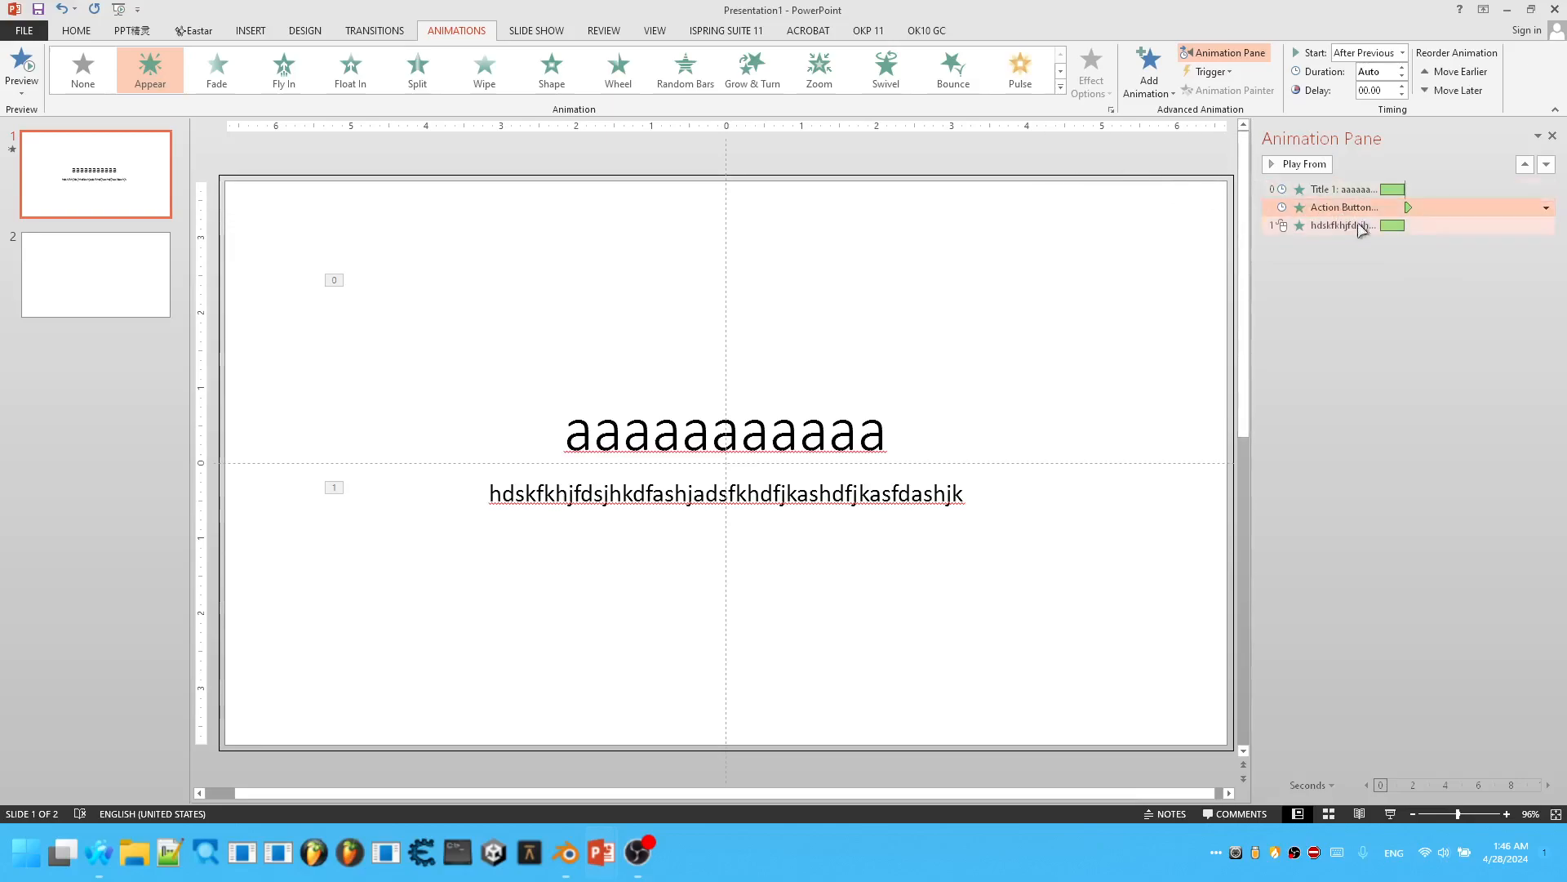
click(1373, 330)
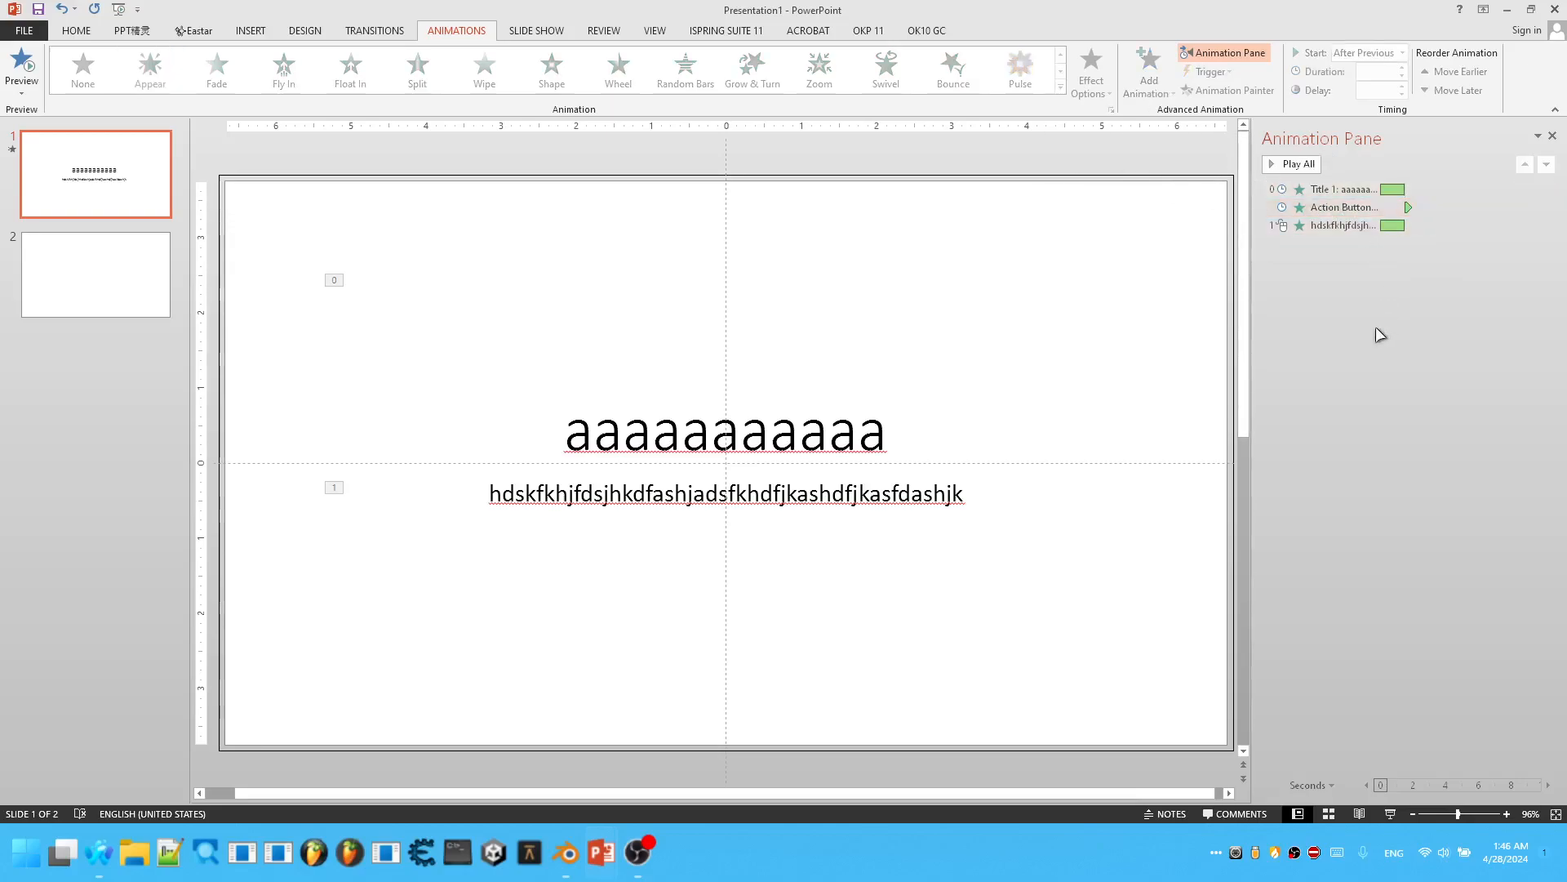
Play slide 1 in reading view to test the action button over the title, then return to editing.
click(1389, 813)
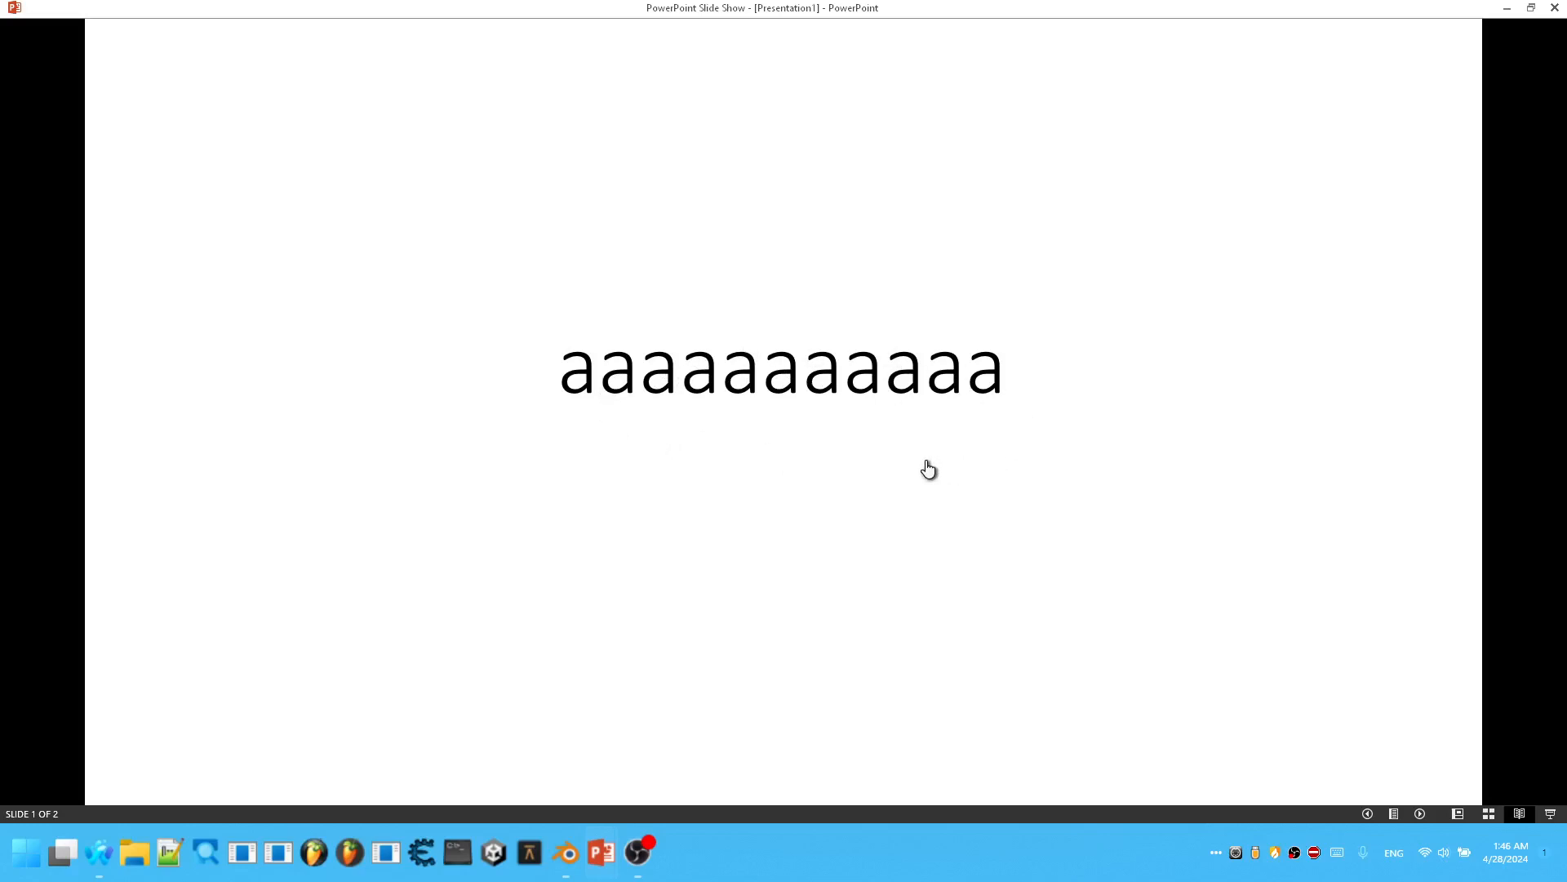
click(850, 527)
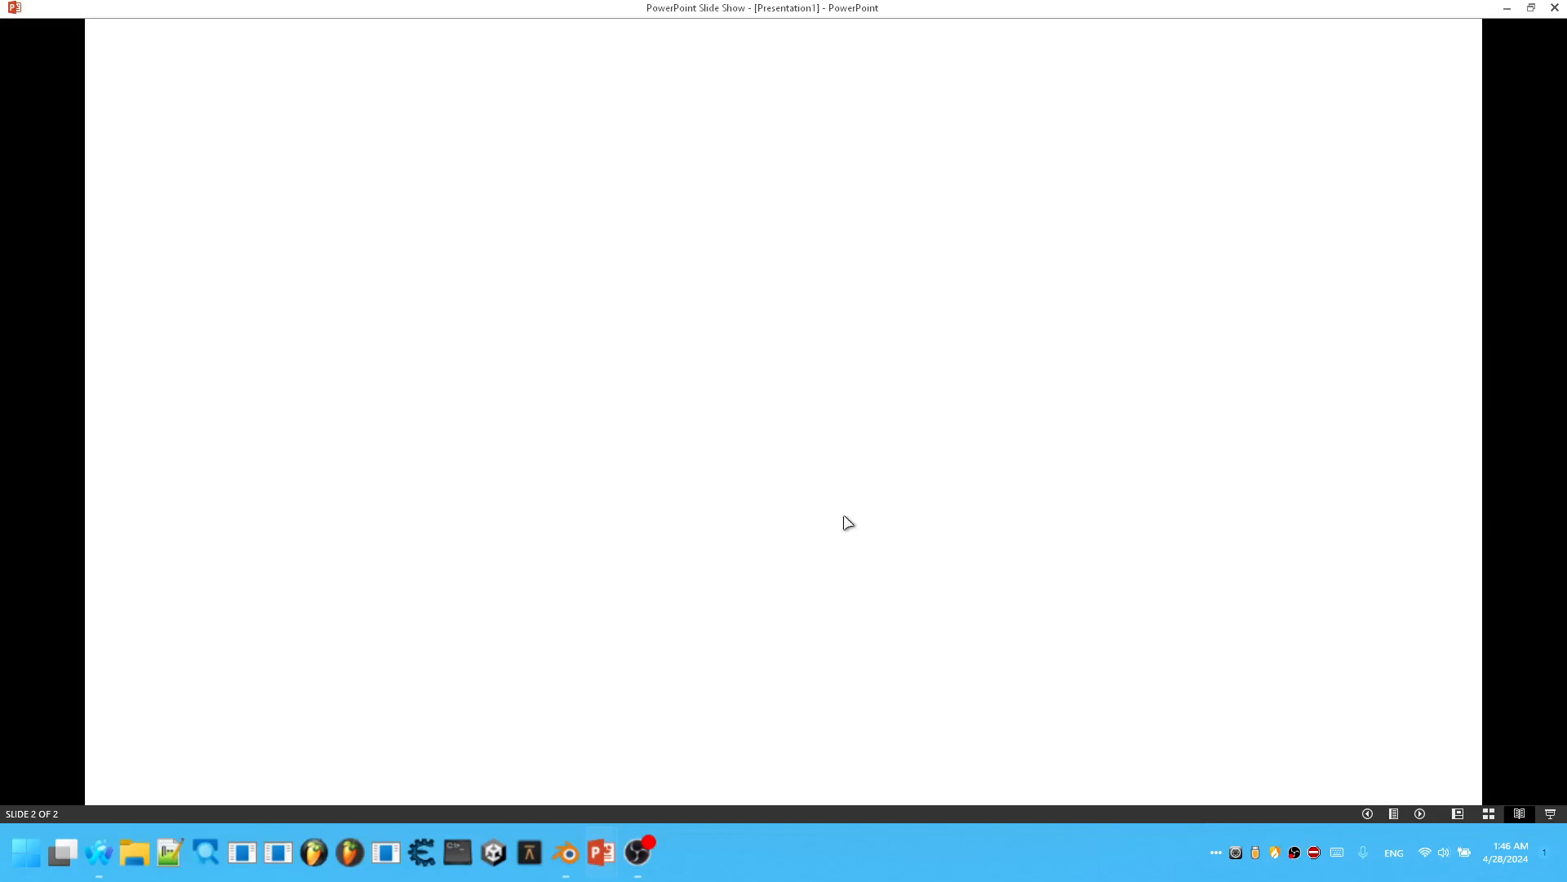
key(Escape)
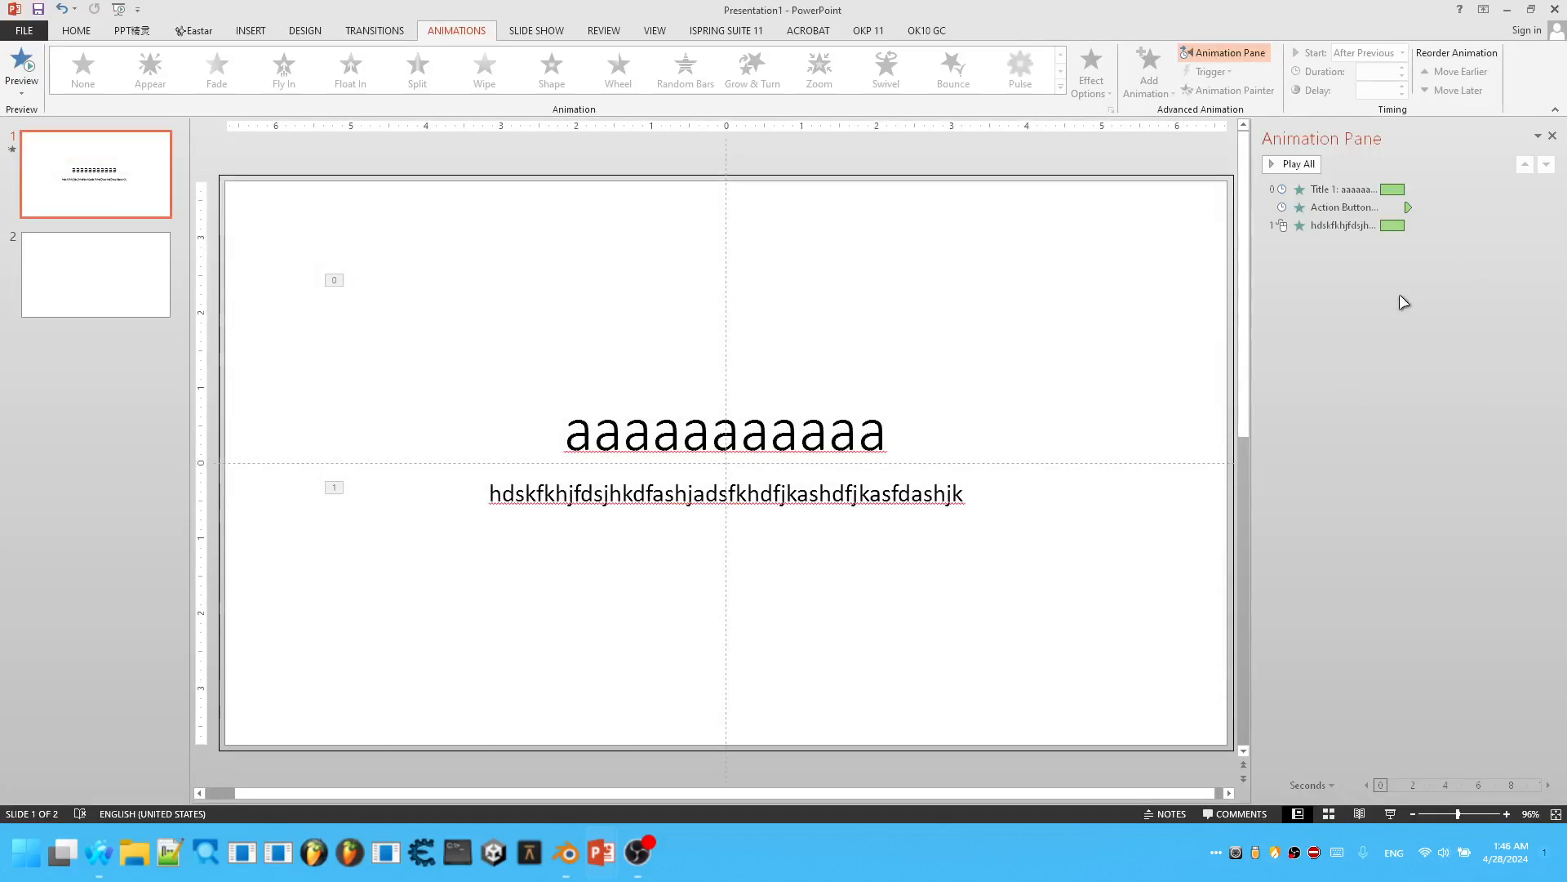
Duplicate the full-slide action button together with its Appear animation.
click(1312, 227)
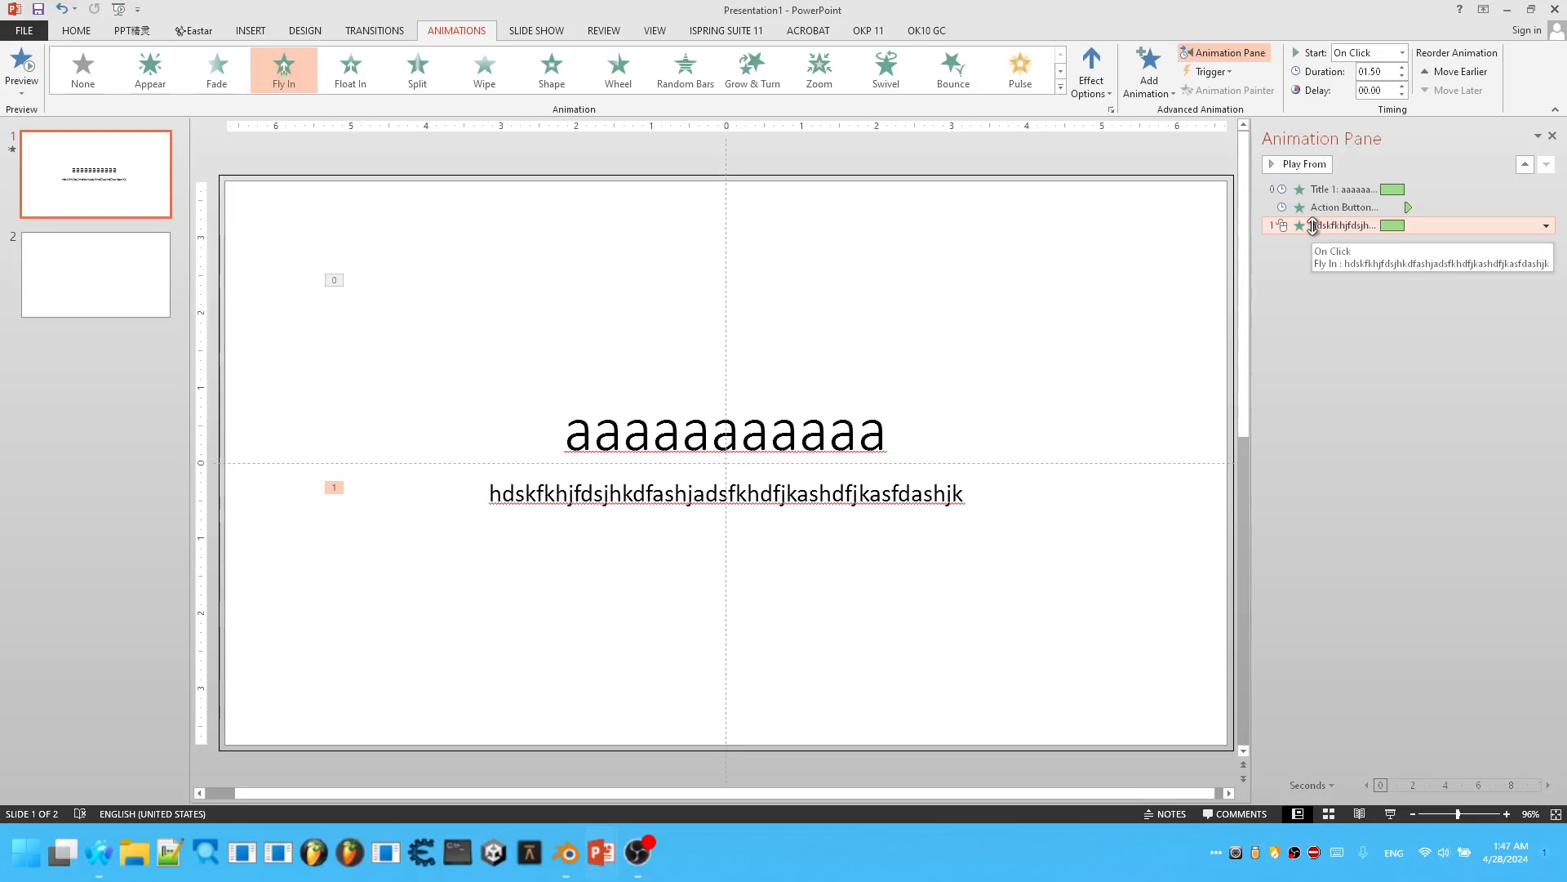
click(519, 211)
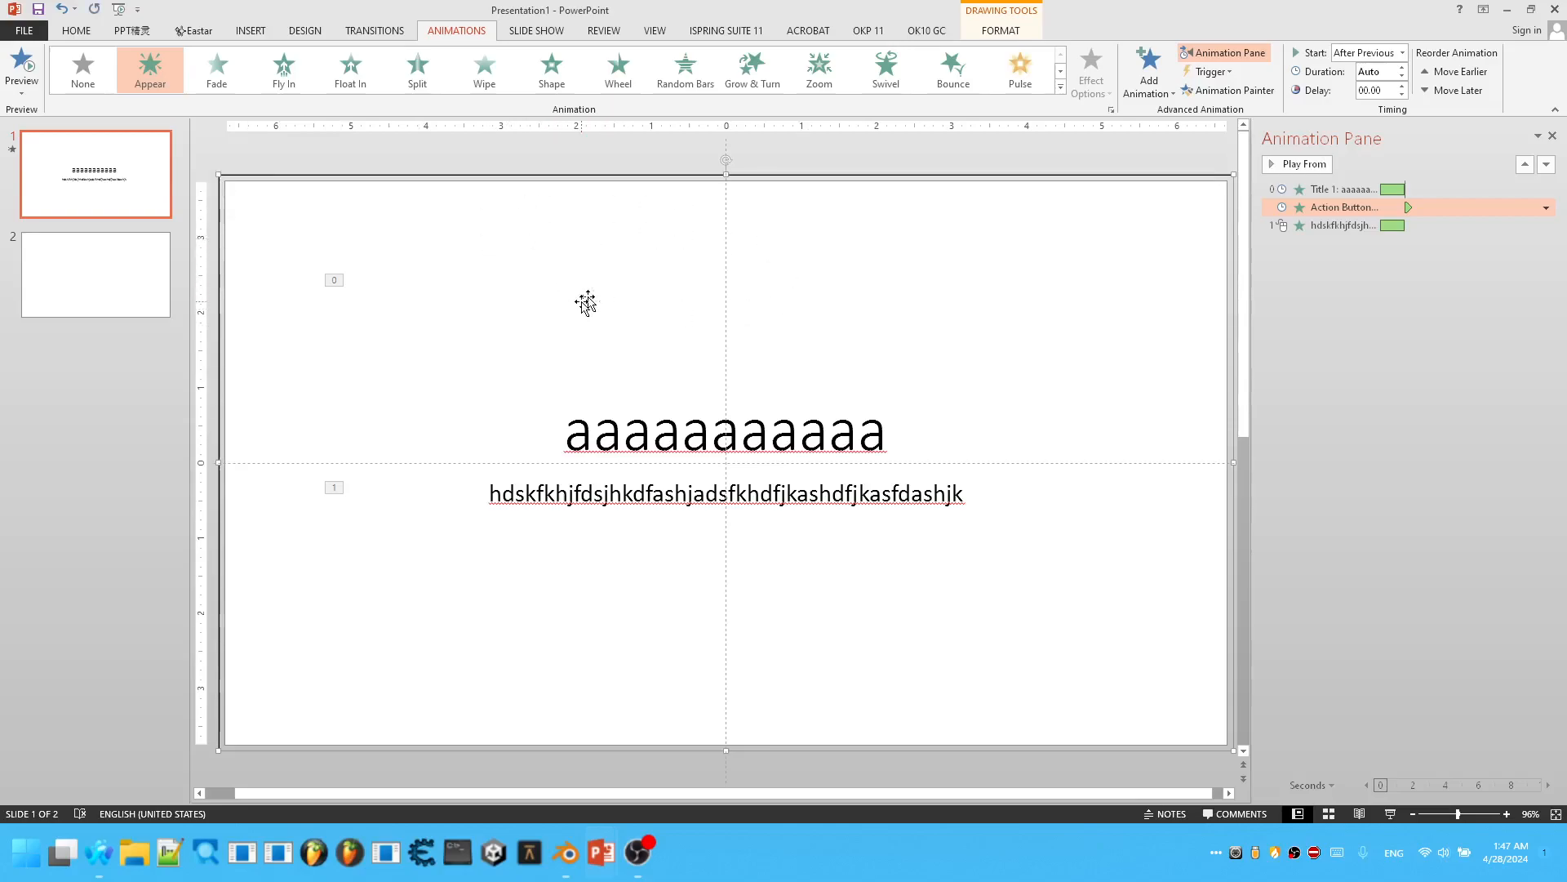
mouse_move(609, 281)
mouse_down()
mouse_move(641, 297)
mouse_move(609, 283)
mouse_move(616, 272)
mouse_move(618, 297)
mouse_up()
key(ctrl+v)
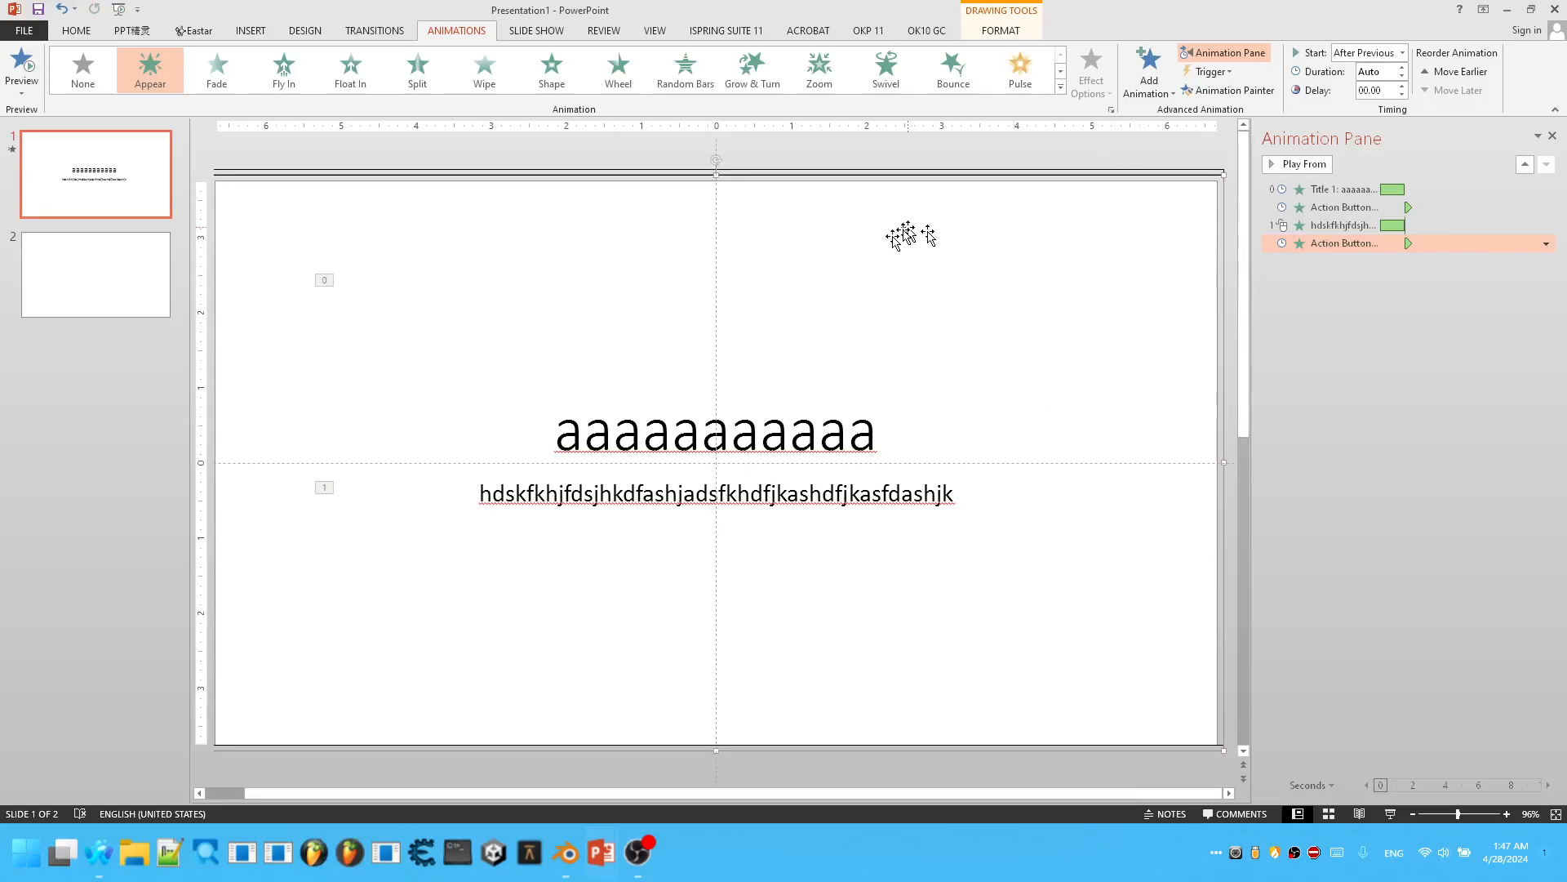
Set the duplicated action button's mouse-click action to None.
right_click(744, 265)
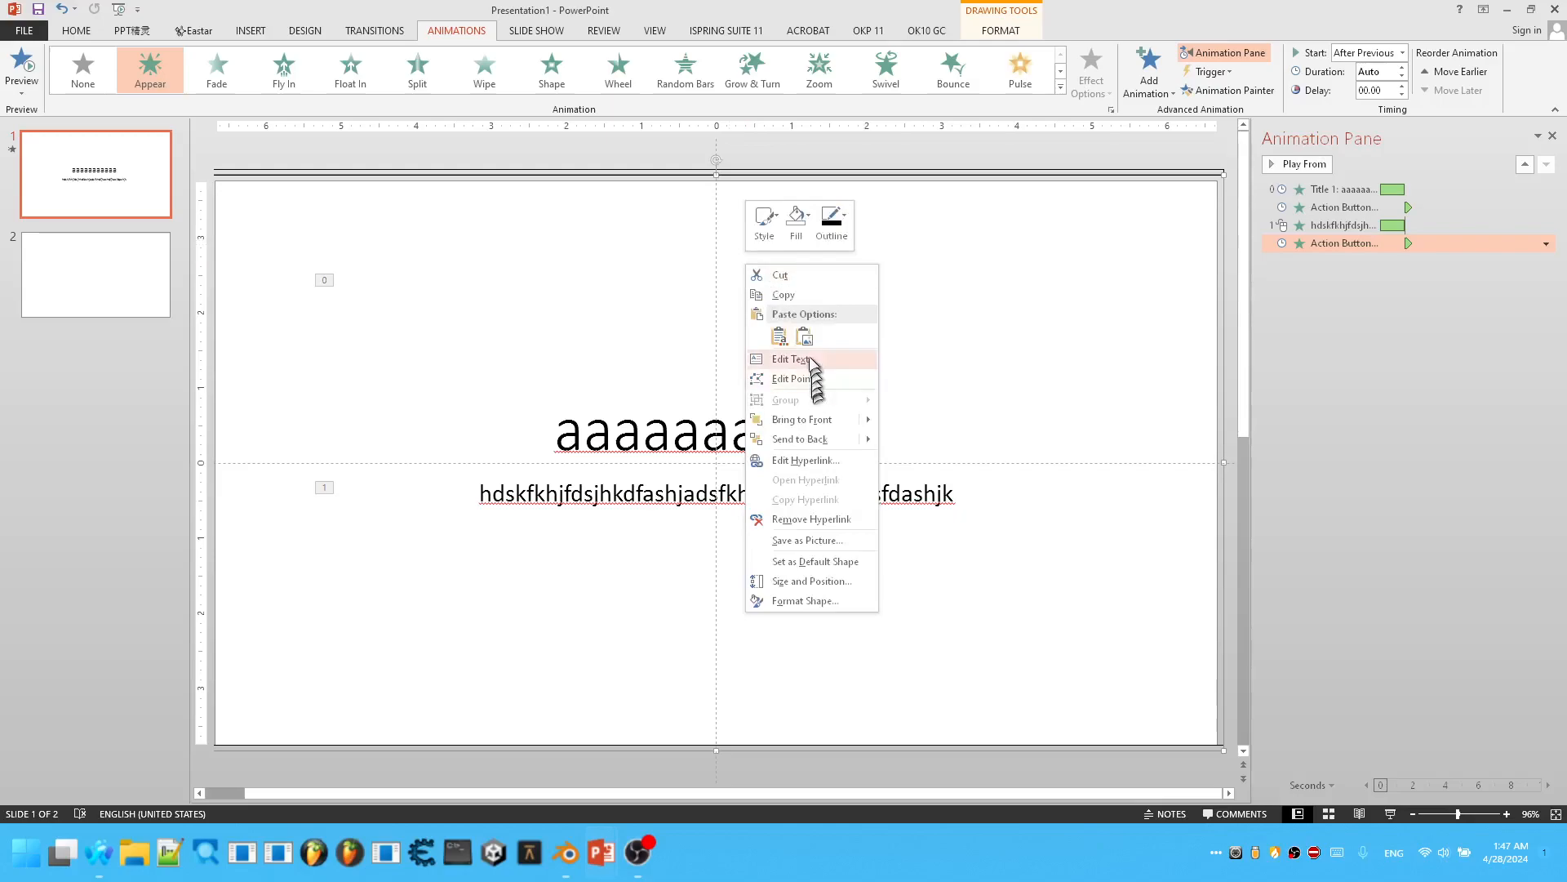
click(804, 459)
click(686, 332)
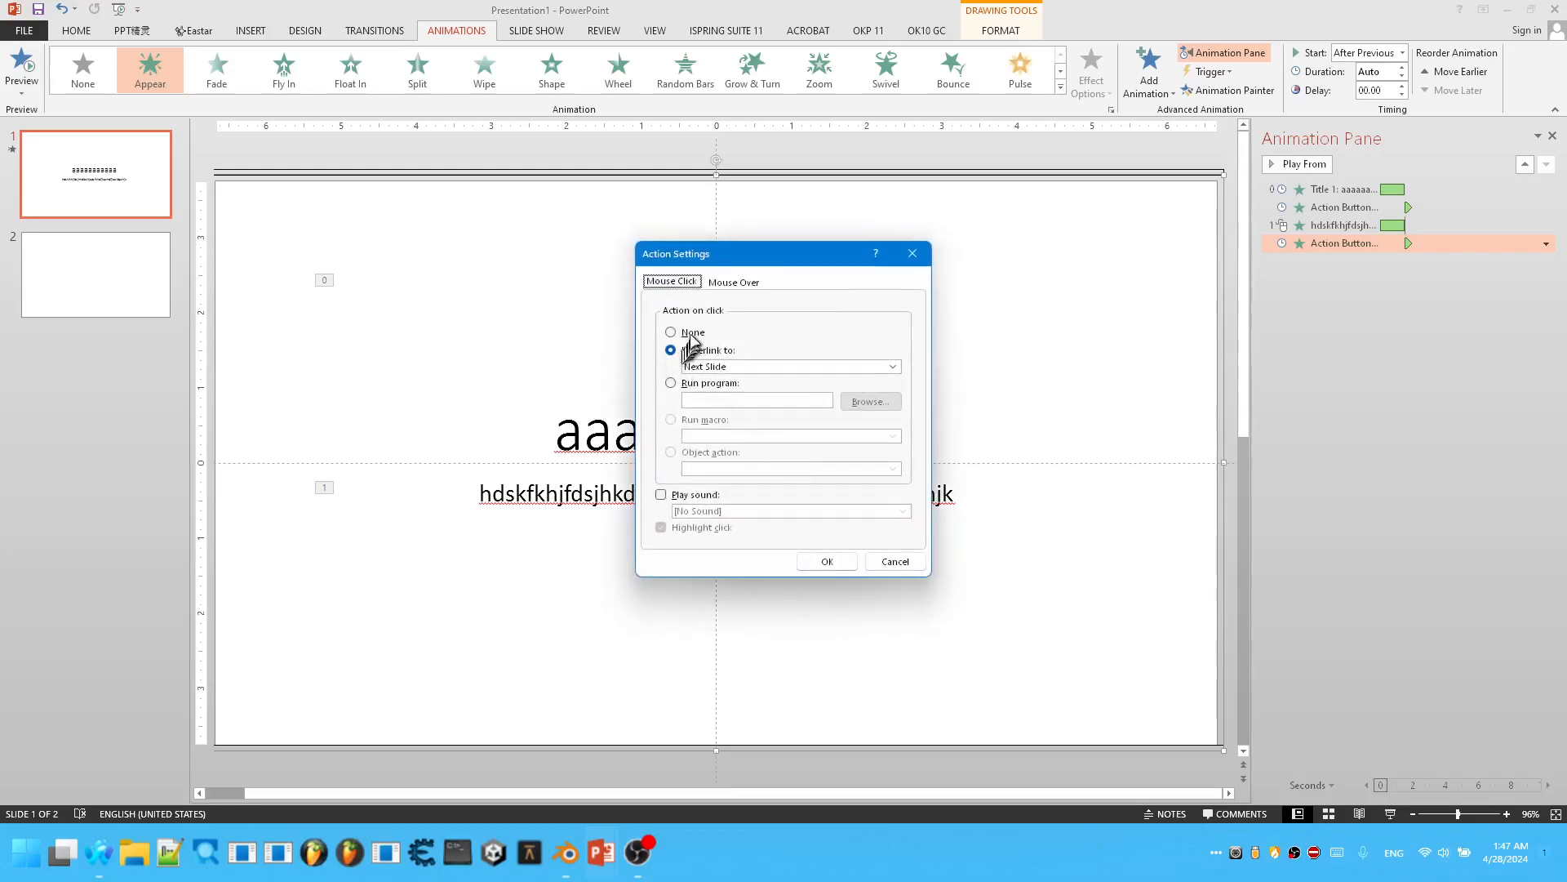
click(836, 563)
Set the subtitle's Fly In animation to start on click of Action Button: Custom 5.
right_click(1404, 232)
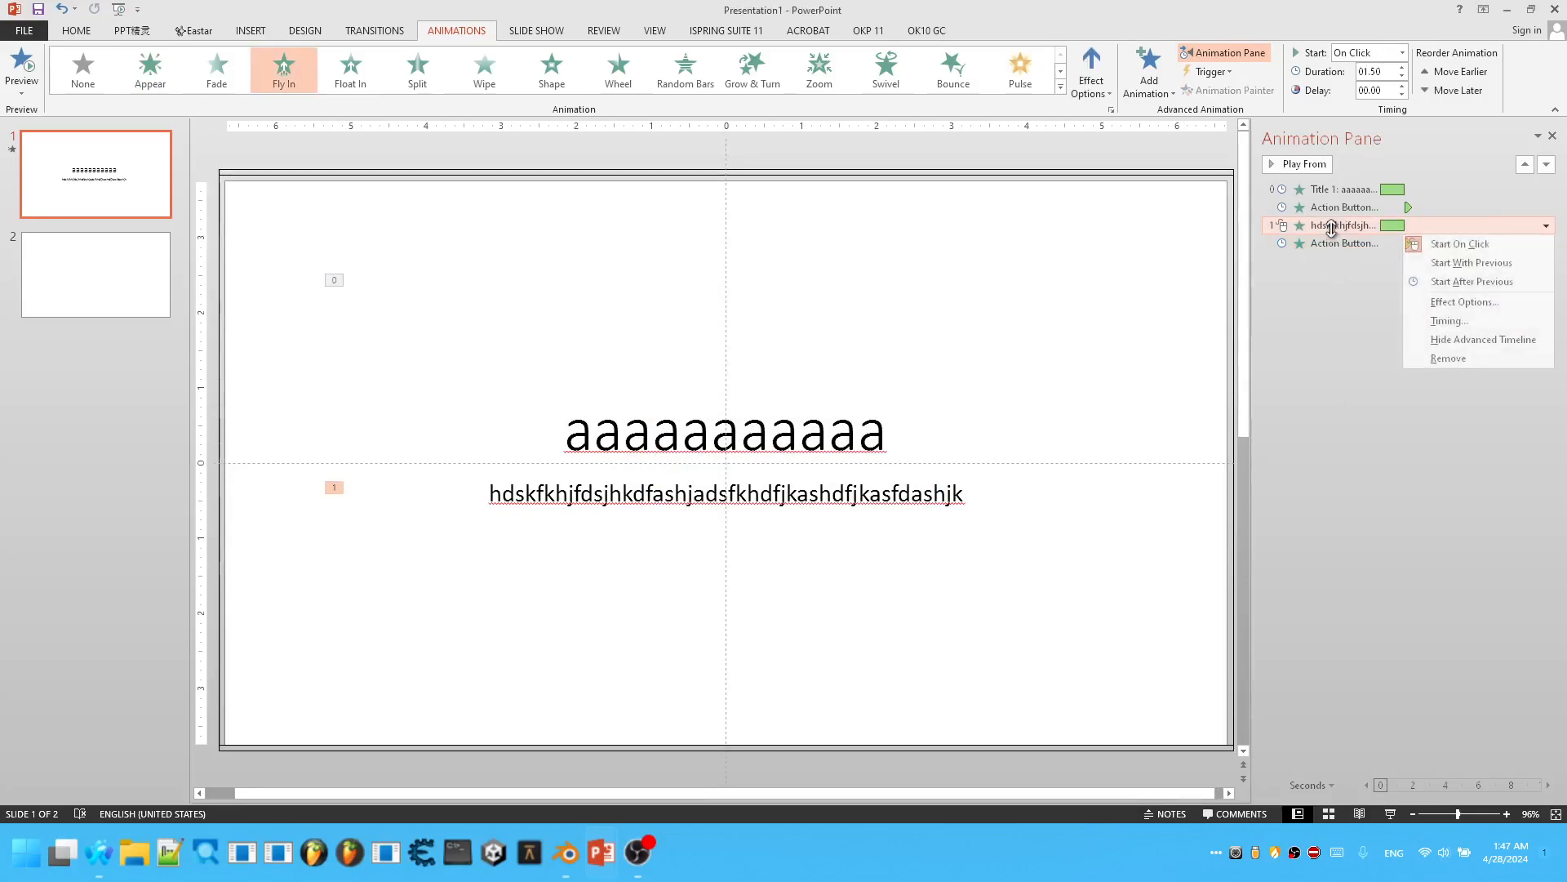
click(1463, 302)
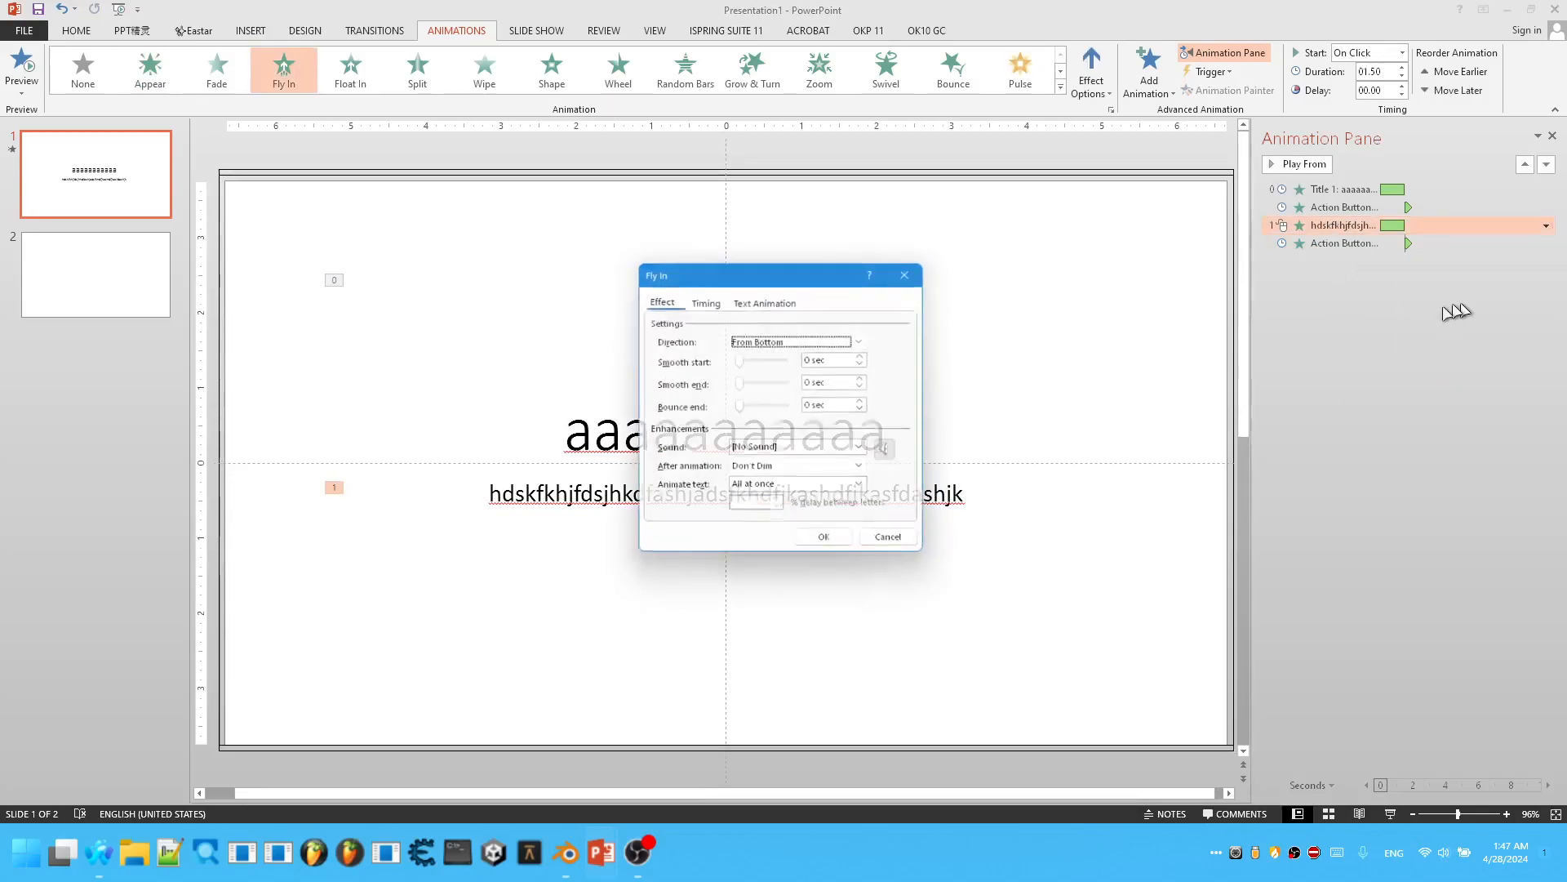
click(763, 299)
click(704, 298)
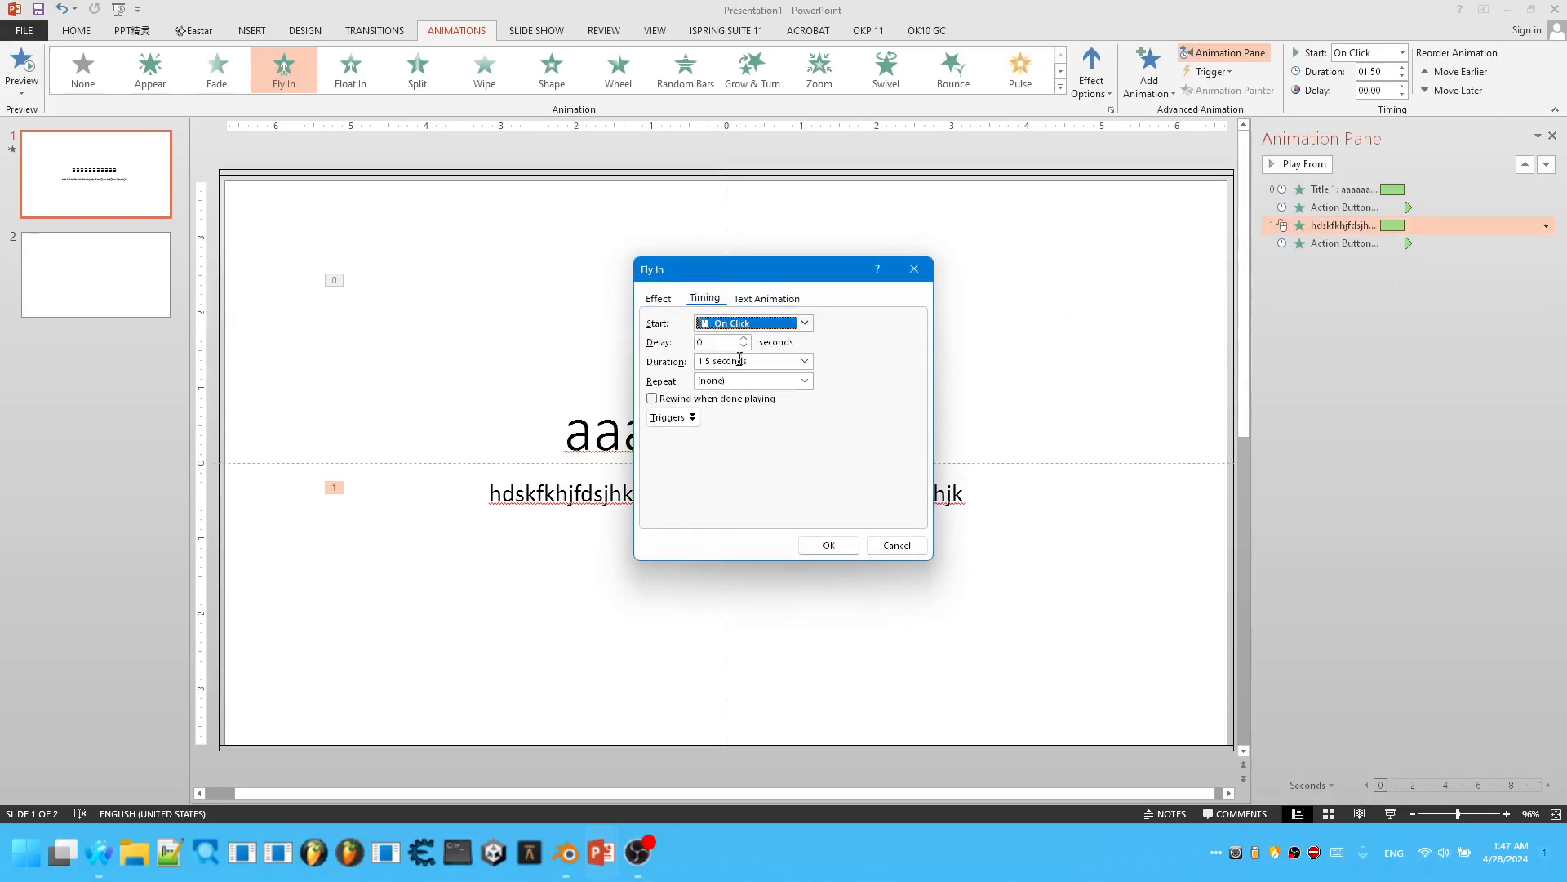
click(673, 417)
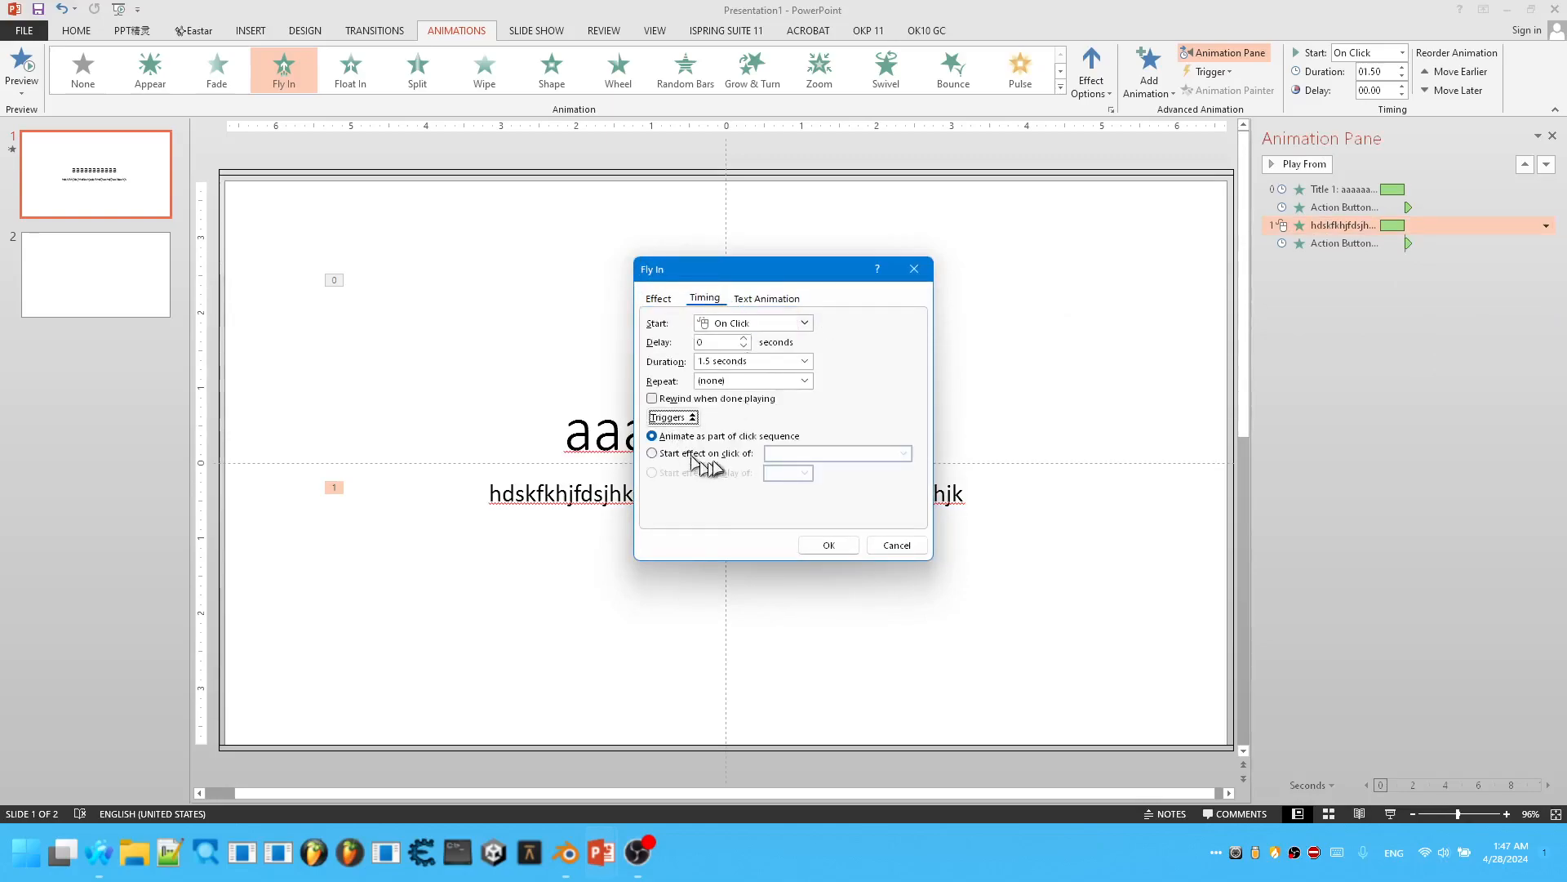
click(713, 455)
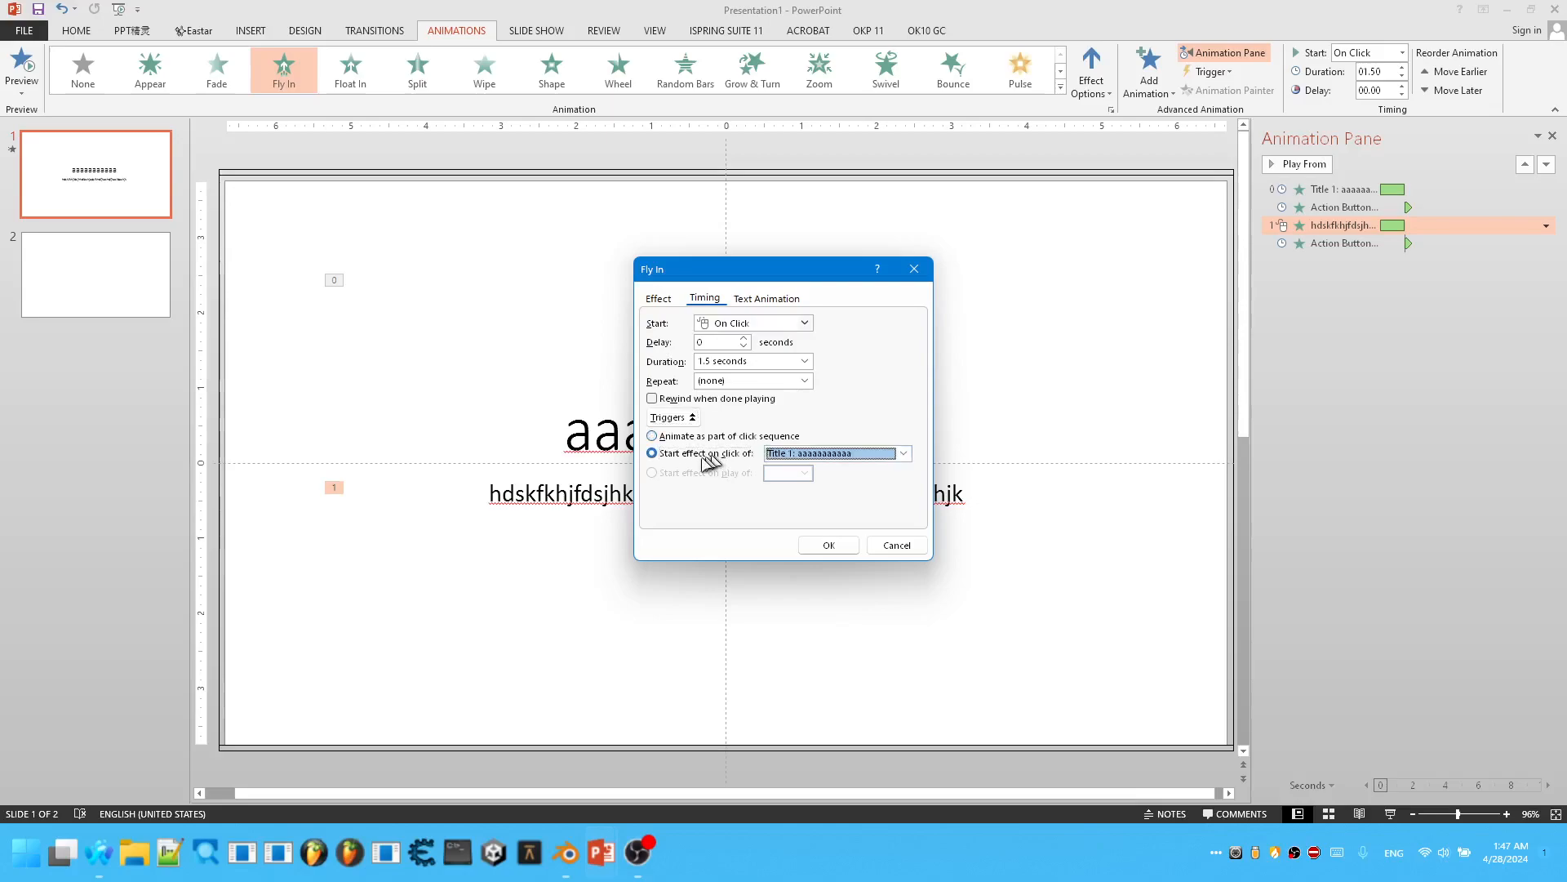
click(830, 454)
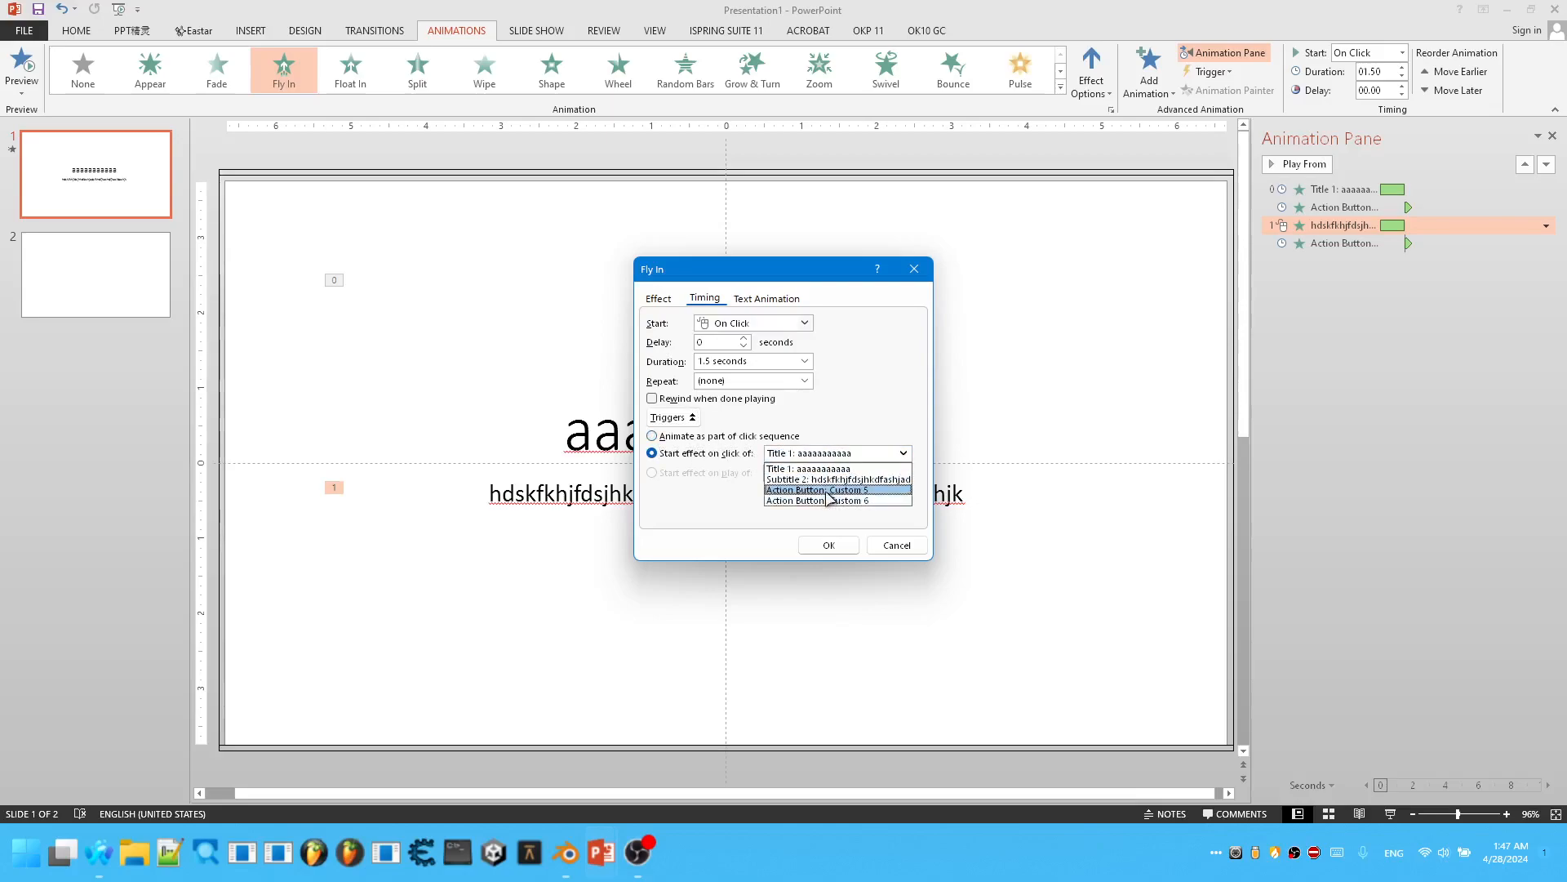
click(828, 491)
click(825, 544)
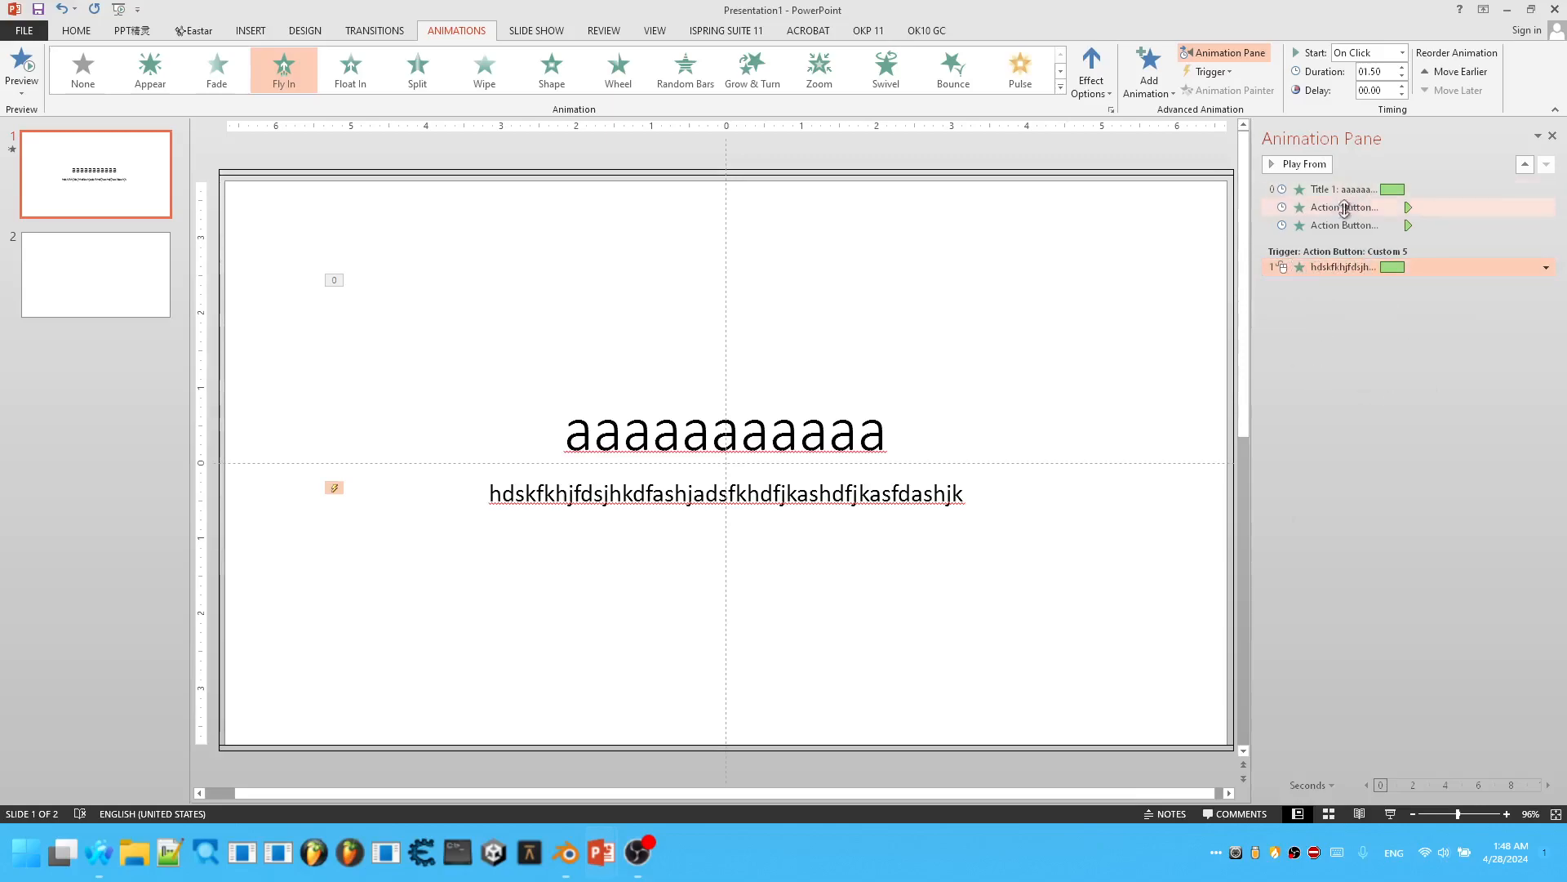
Add a Disappear exit animation to Action Button: Custom 5 and move it above the subtitle's animation in the Custom 5 trigger group.
click(1188, 183)
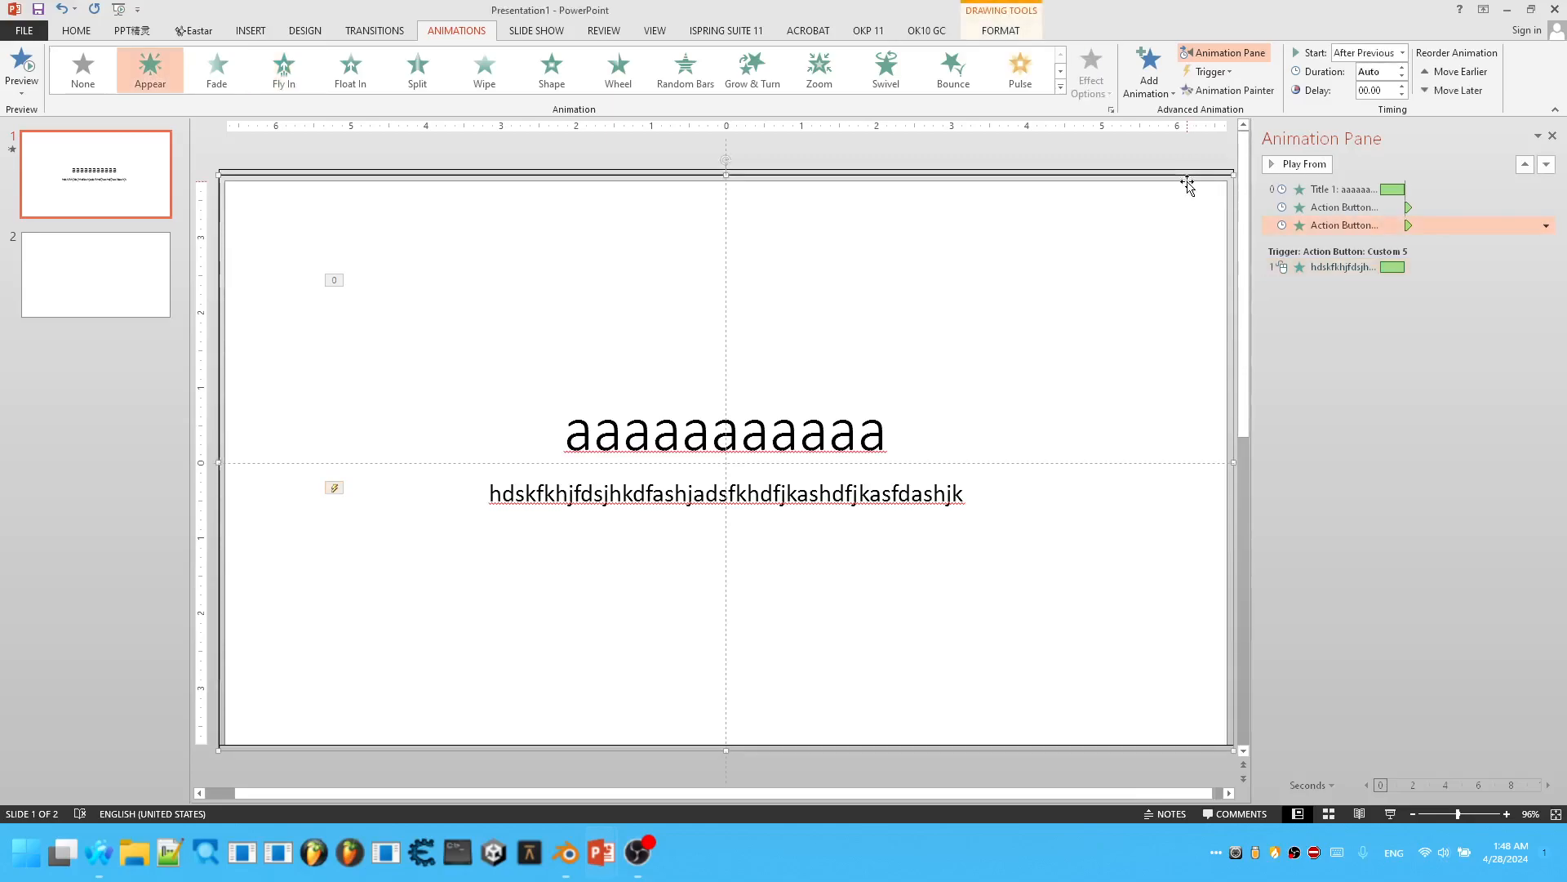
click(1345, 208)
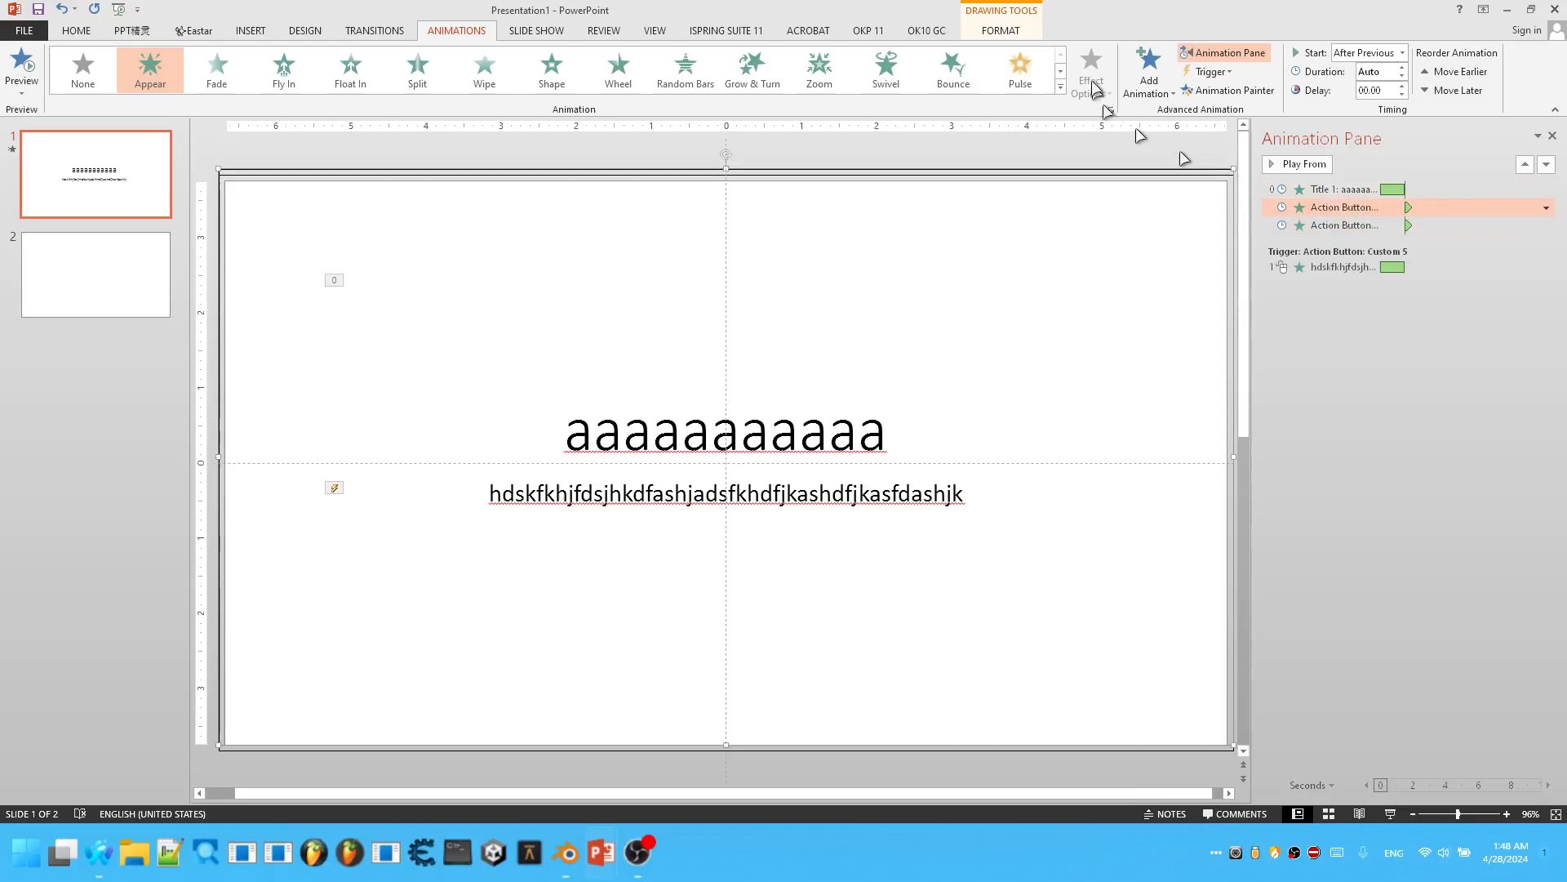
click(1143, 75)
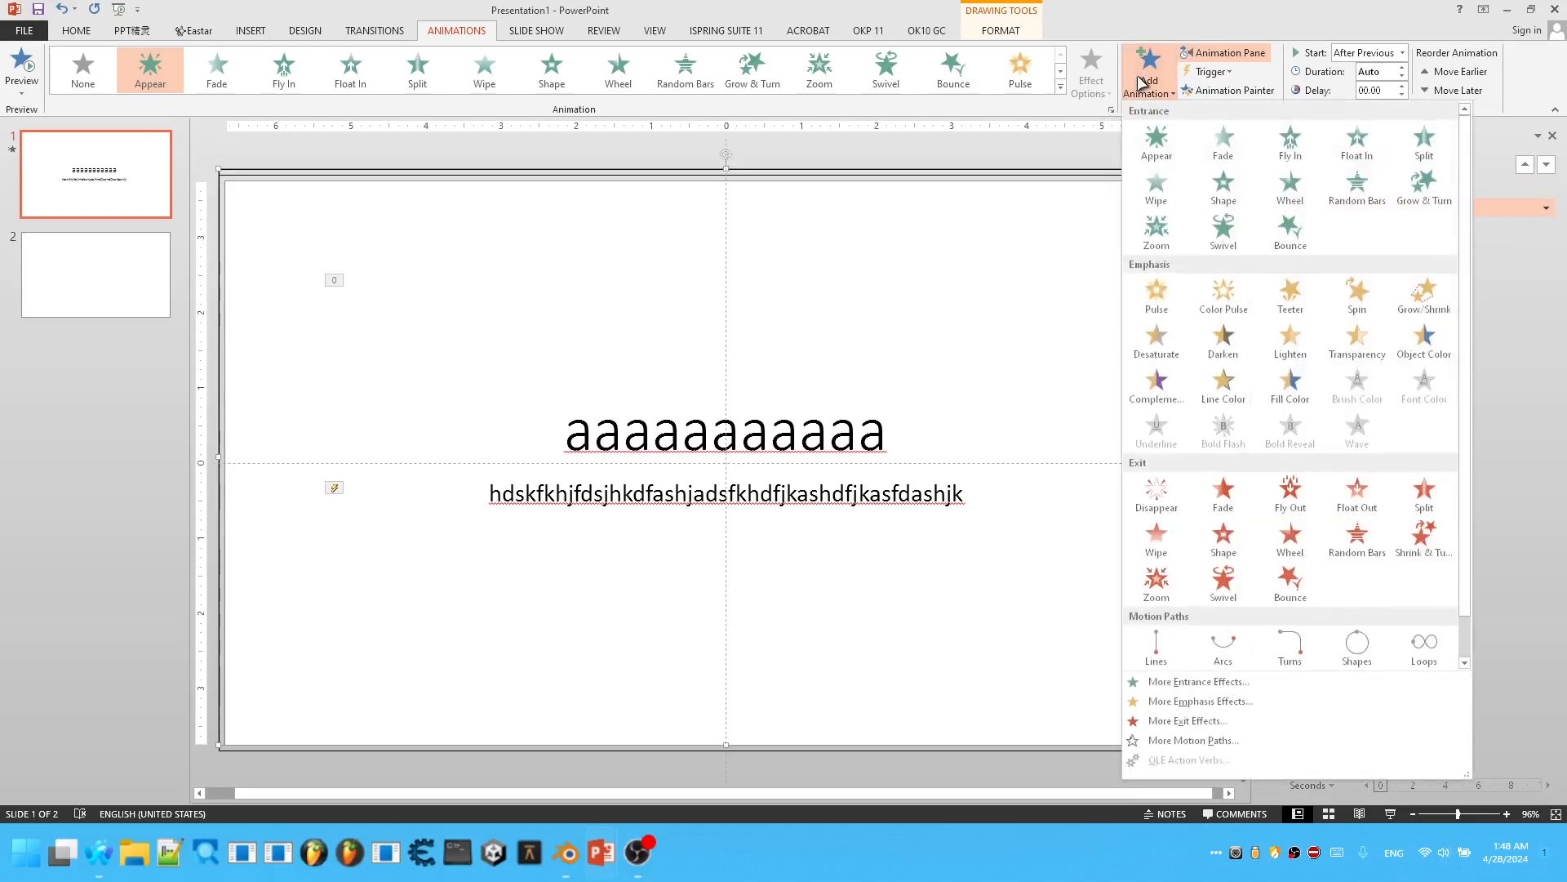
click(1180, 482)
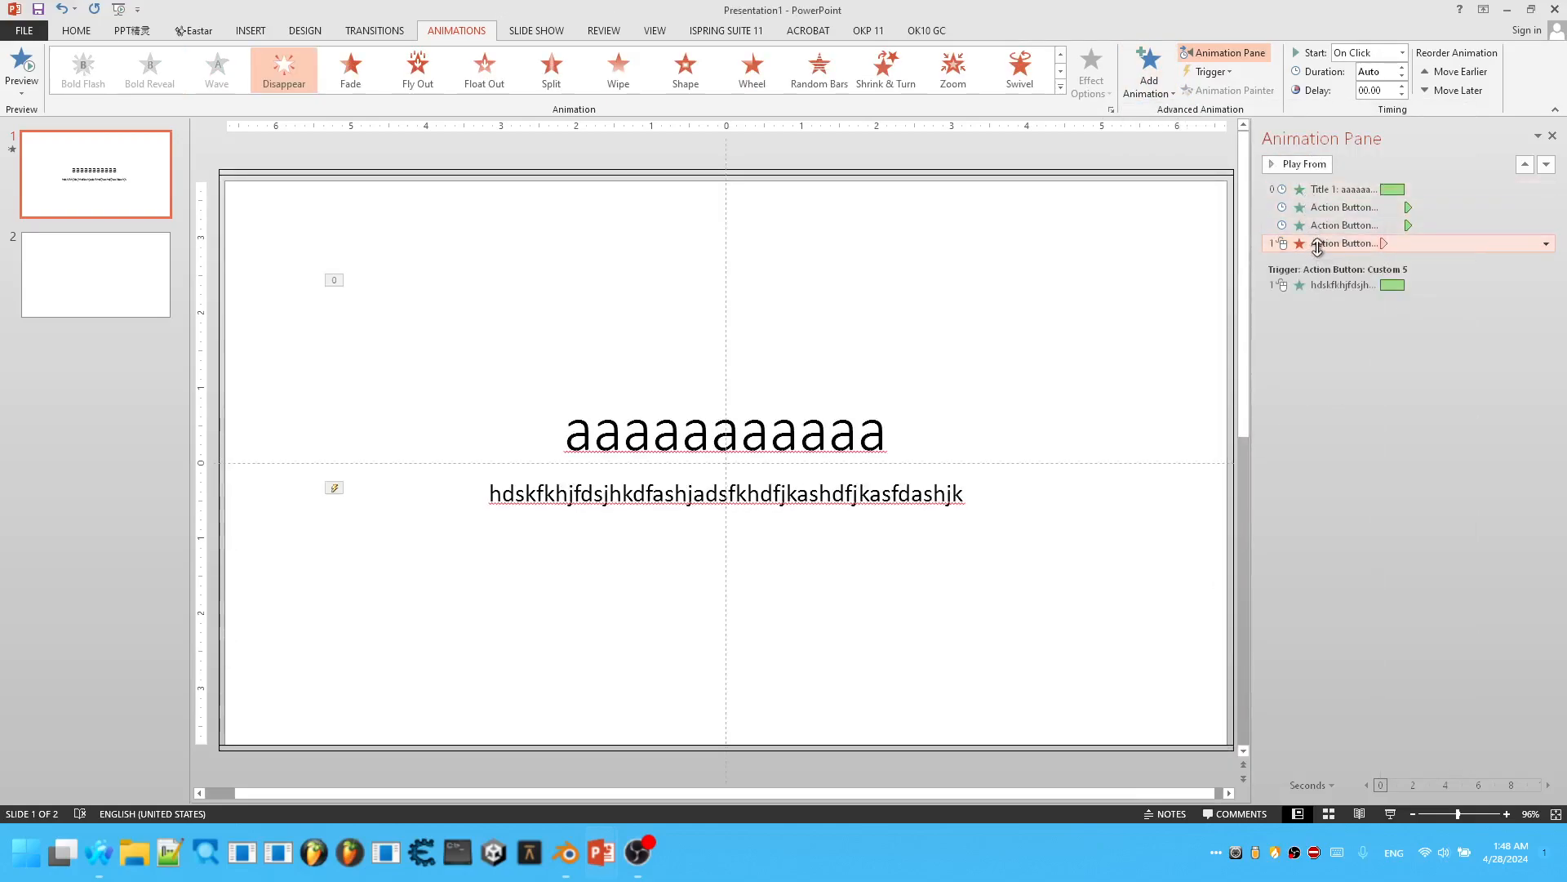
drag(1317, 248, 1322, 283)
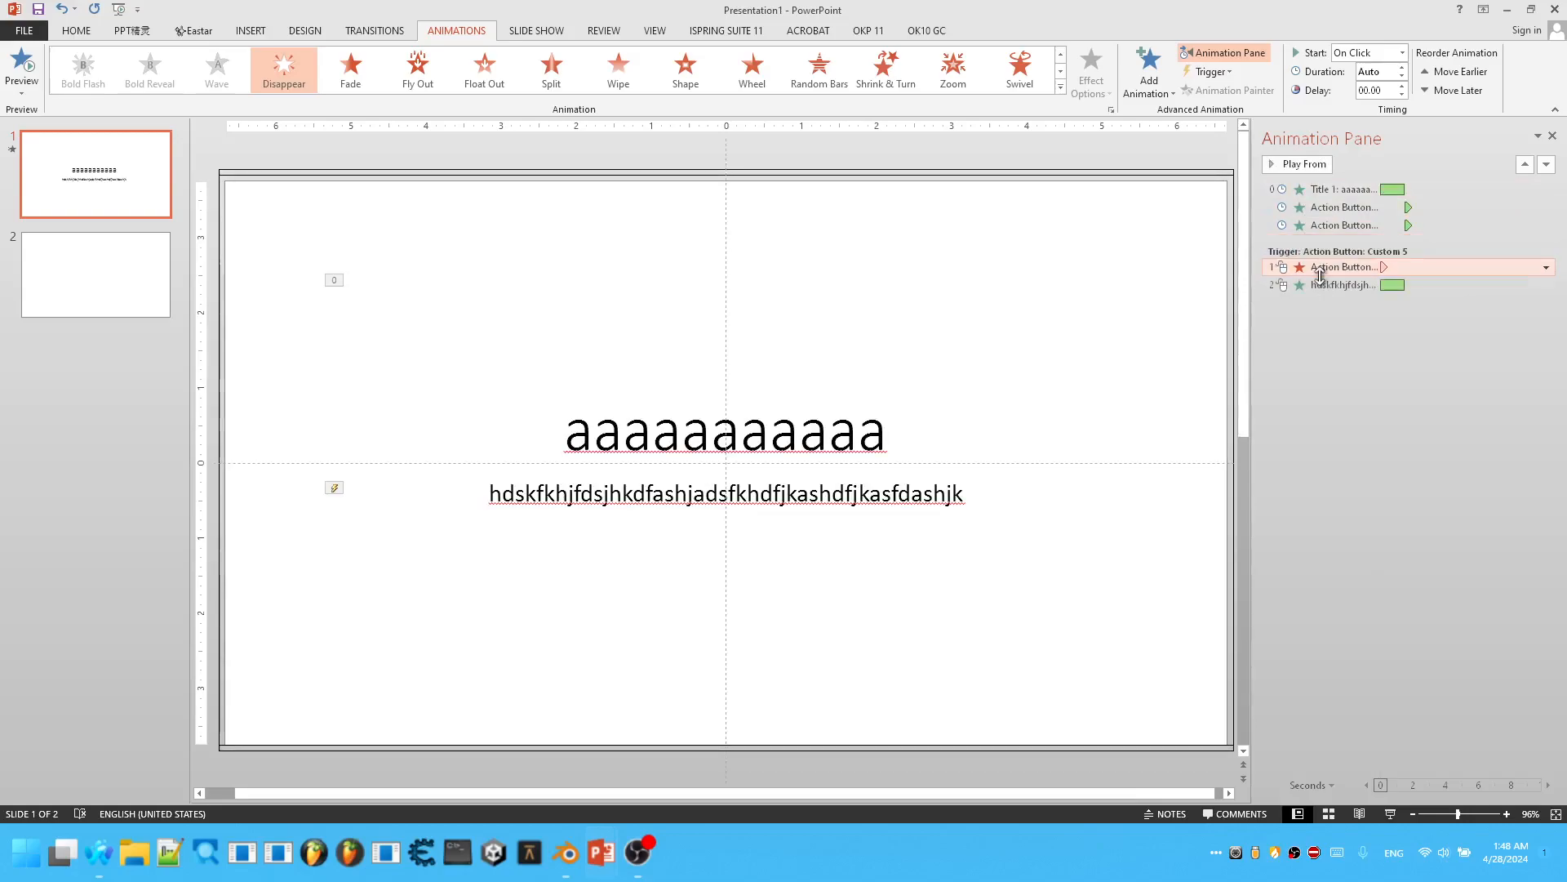
Set the subtitle's Fly In animation to start After Previous.
click(1329, 285)
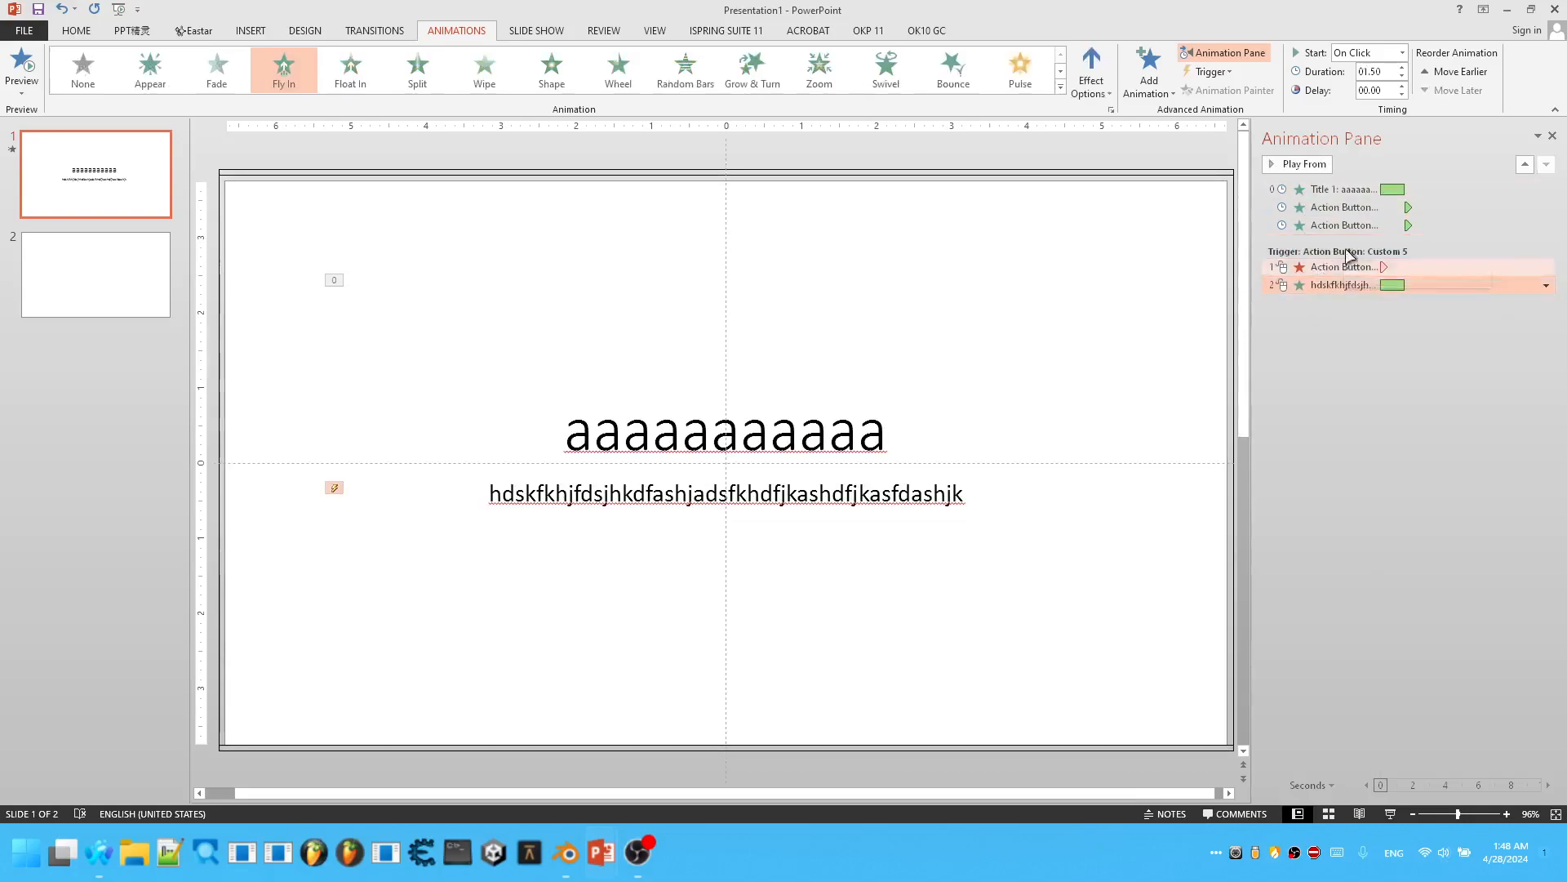
click(1403, 53)
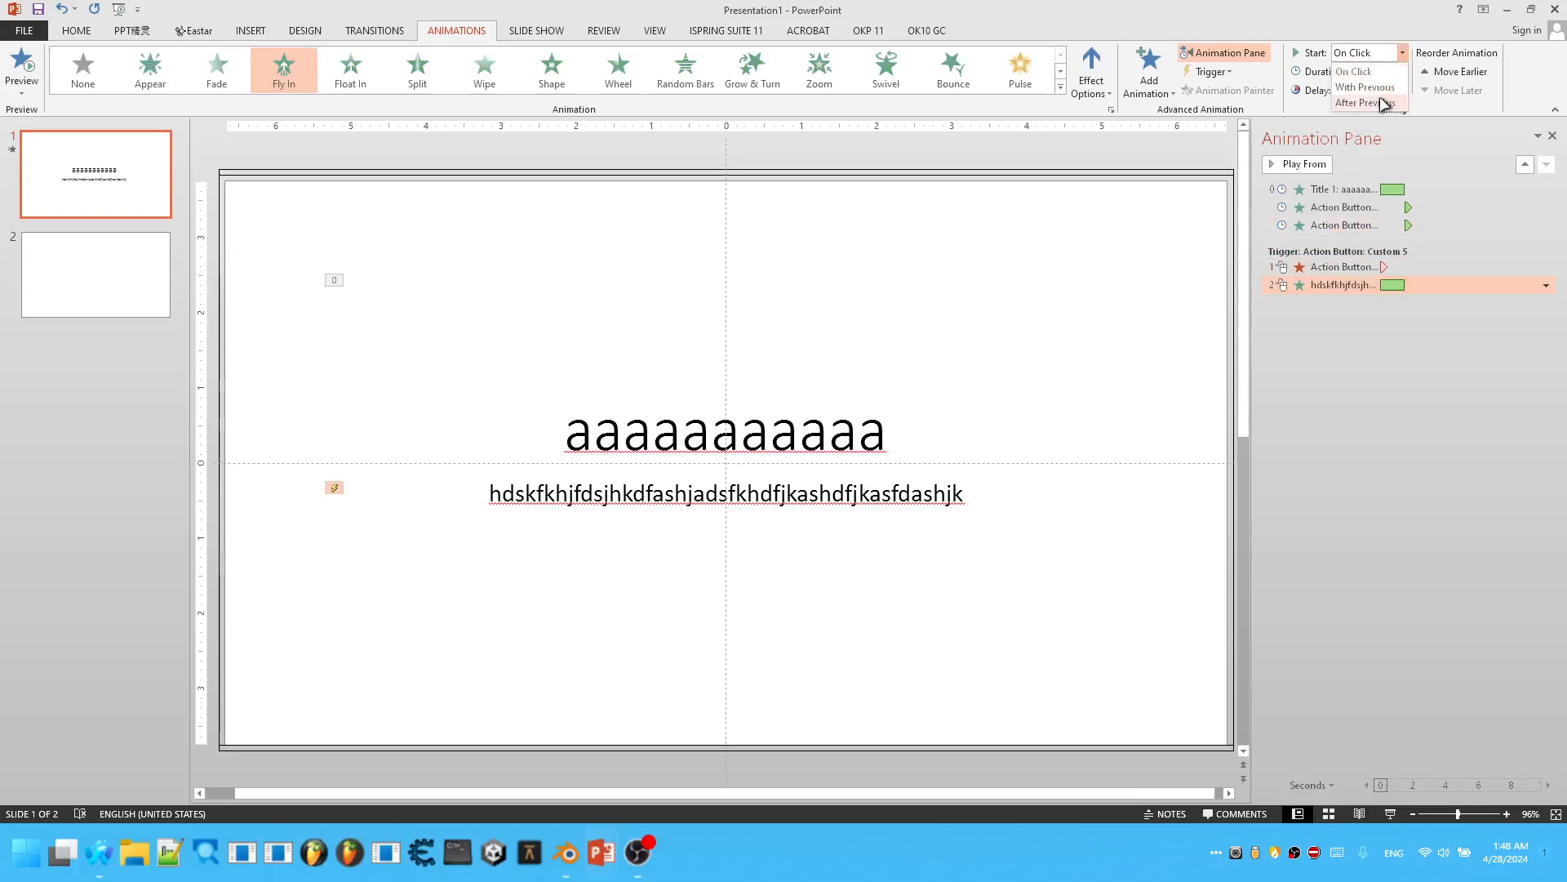
click(1385, 102)
Move the Appear animation of Action Button: Custom 6 to the end of the Custom 5 trigger group.
click(1419, 347)
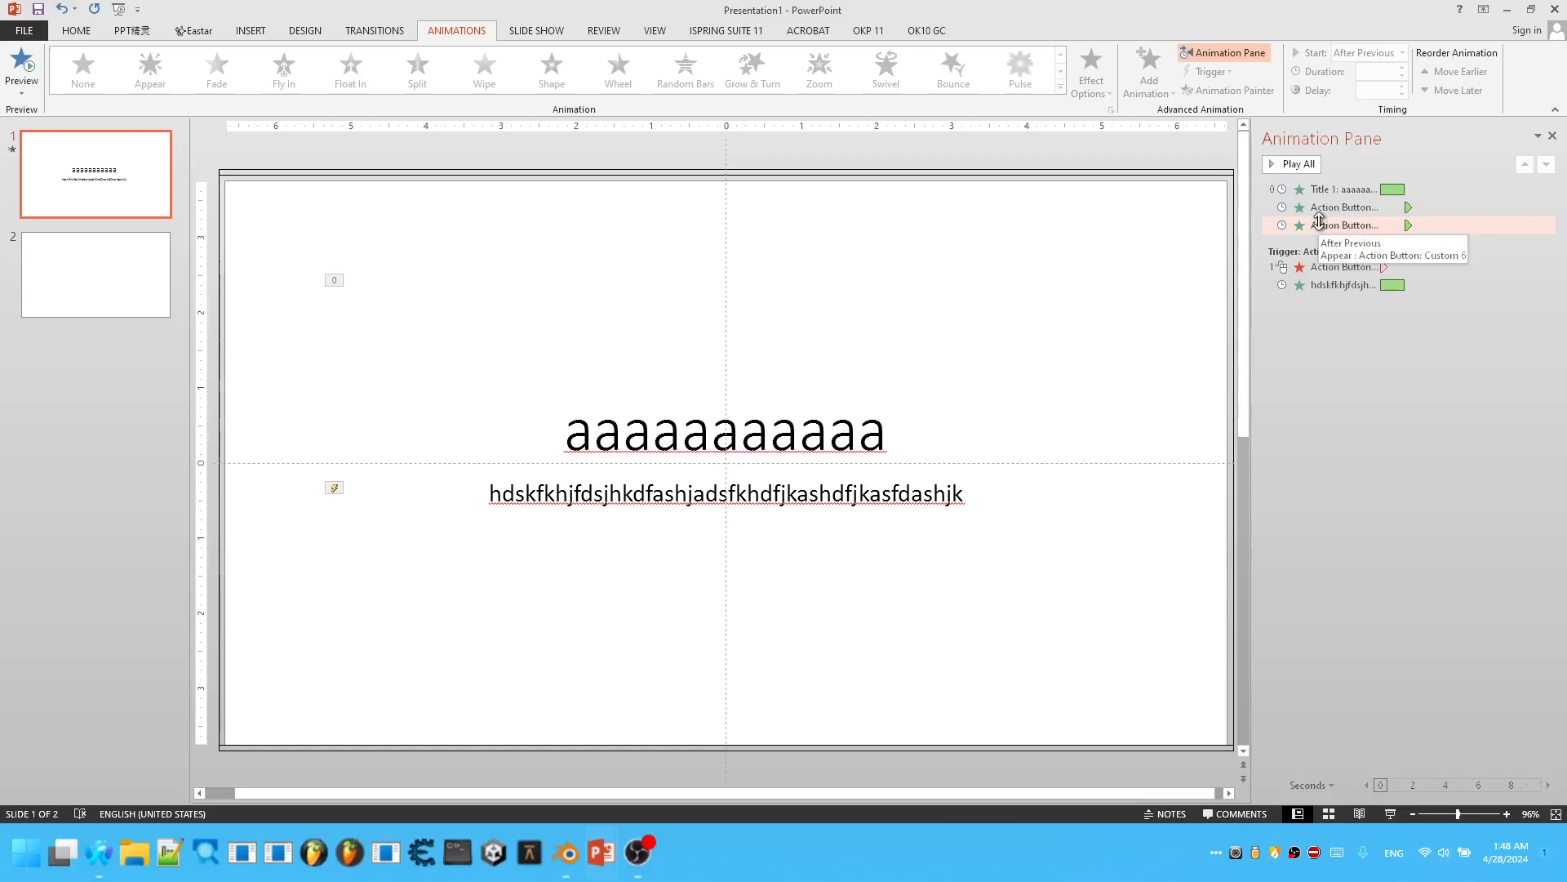
click(1343, 283)
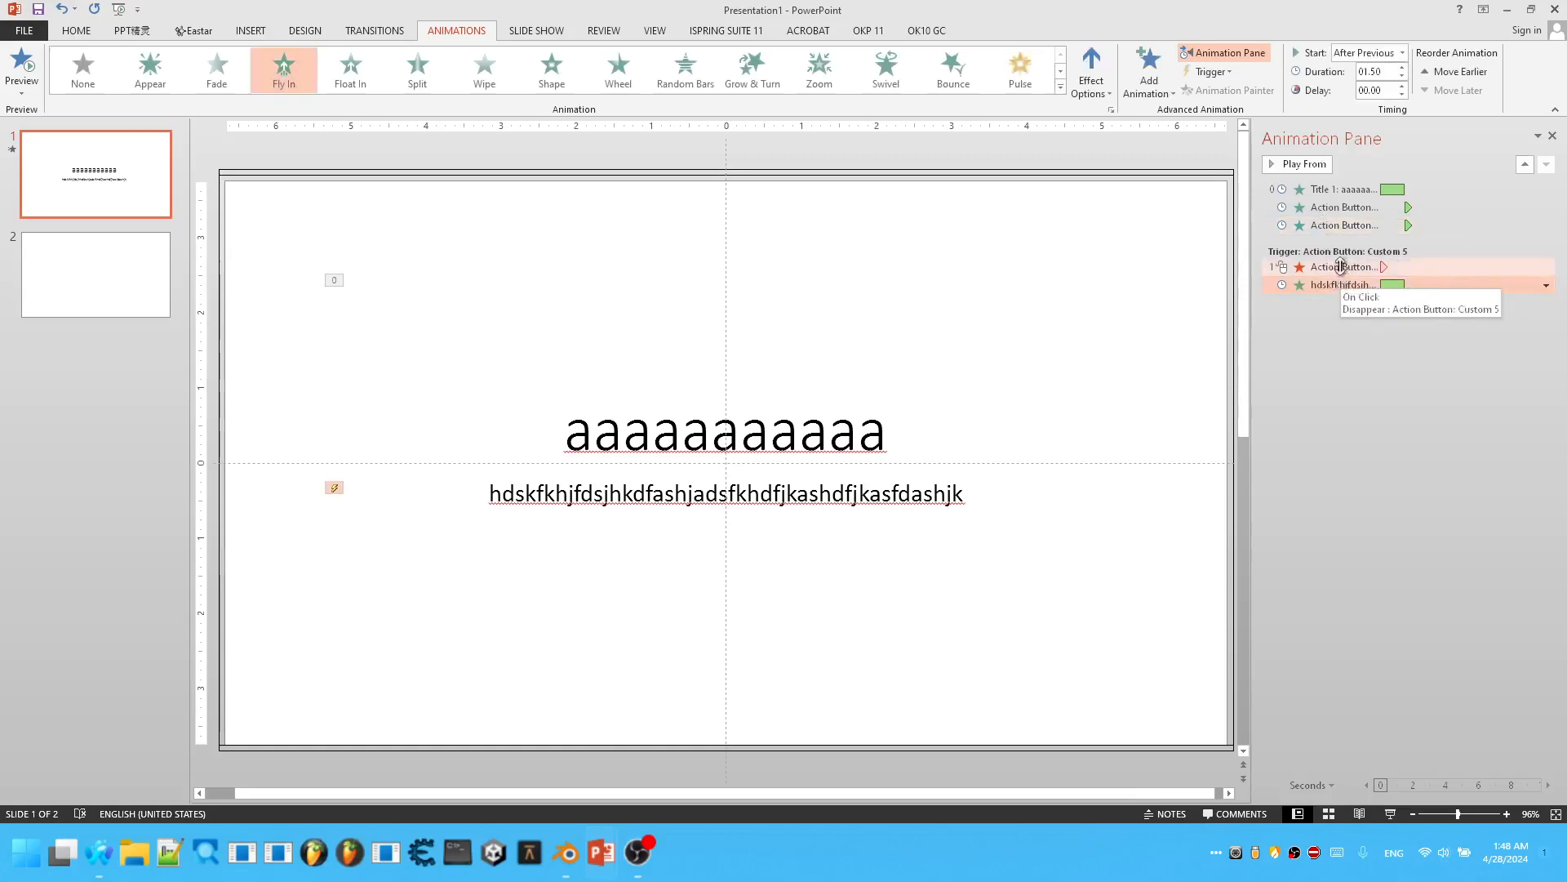
drag(1339, 225, 1334, 285)
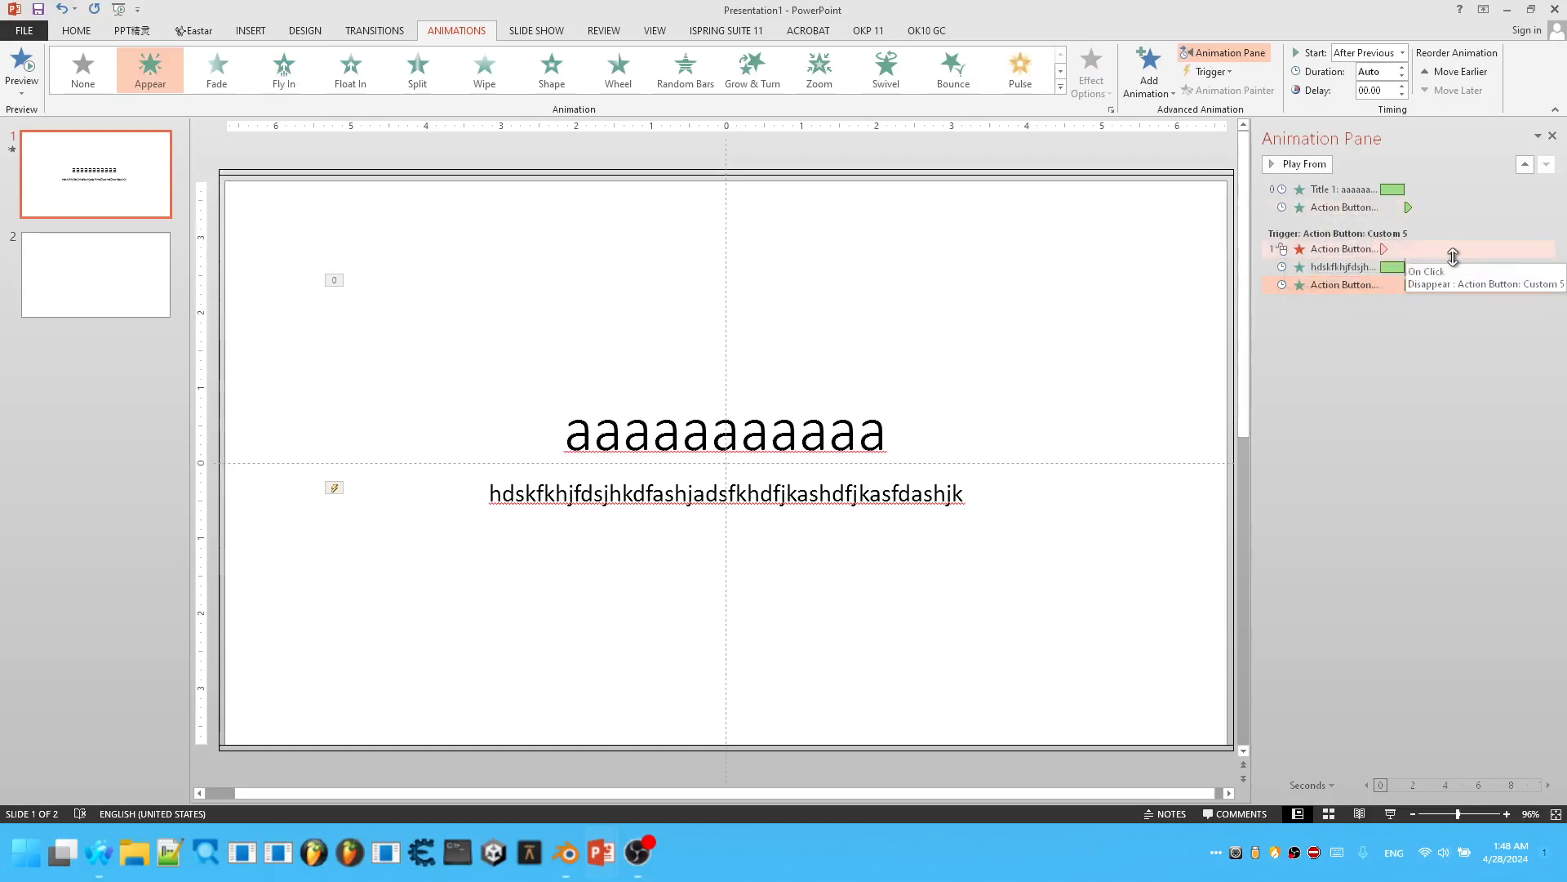
Open the mouse-click action settings of Action Button: Custom 5 and accept them.
click(1215, 171)
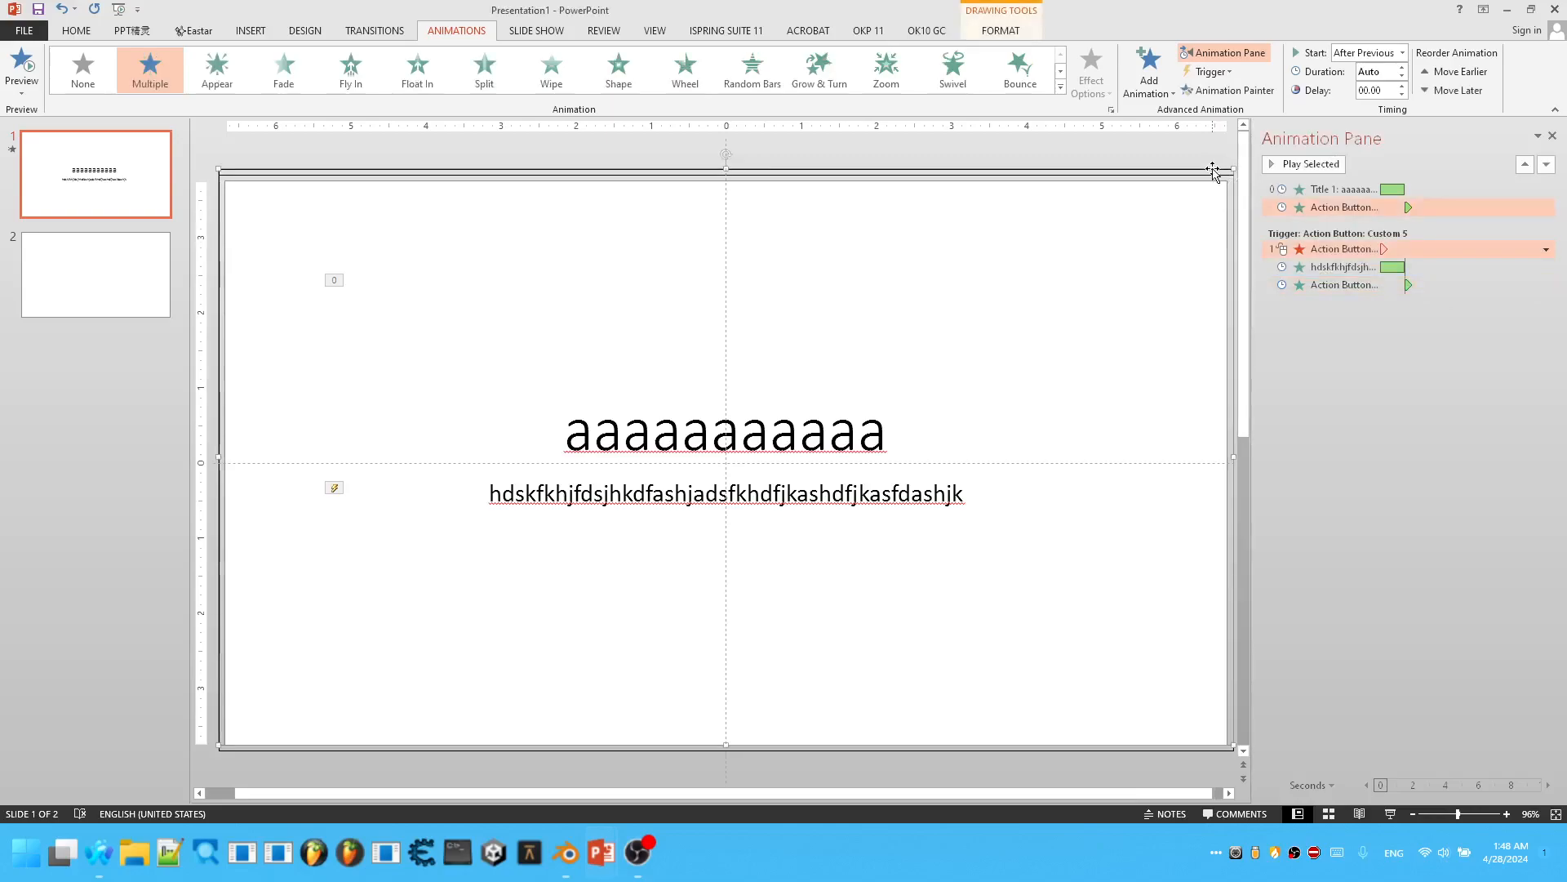
right_click(1213, 172)
click(1264, 360)
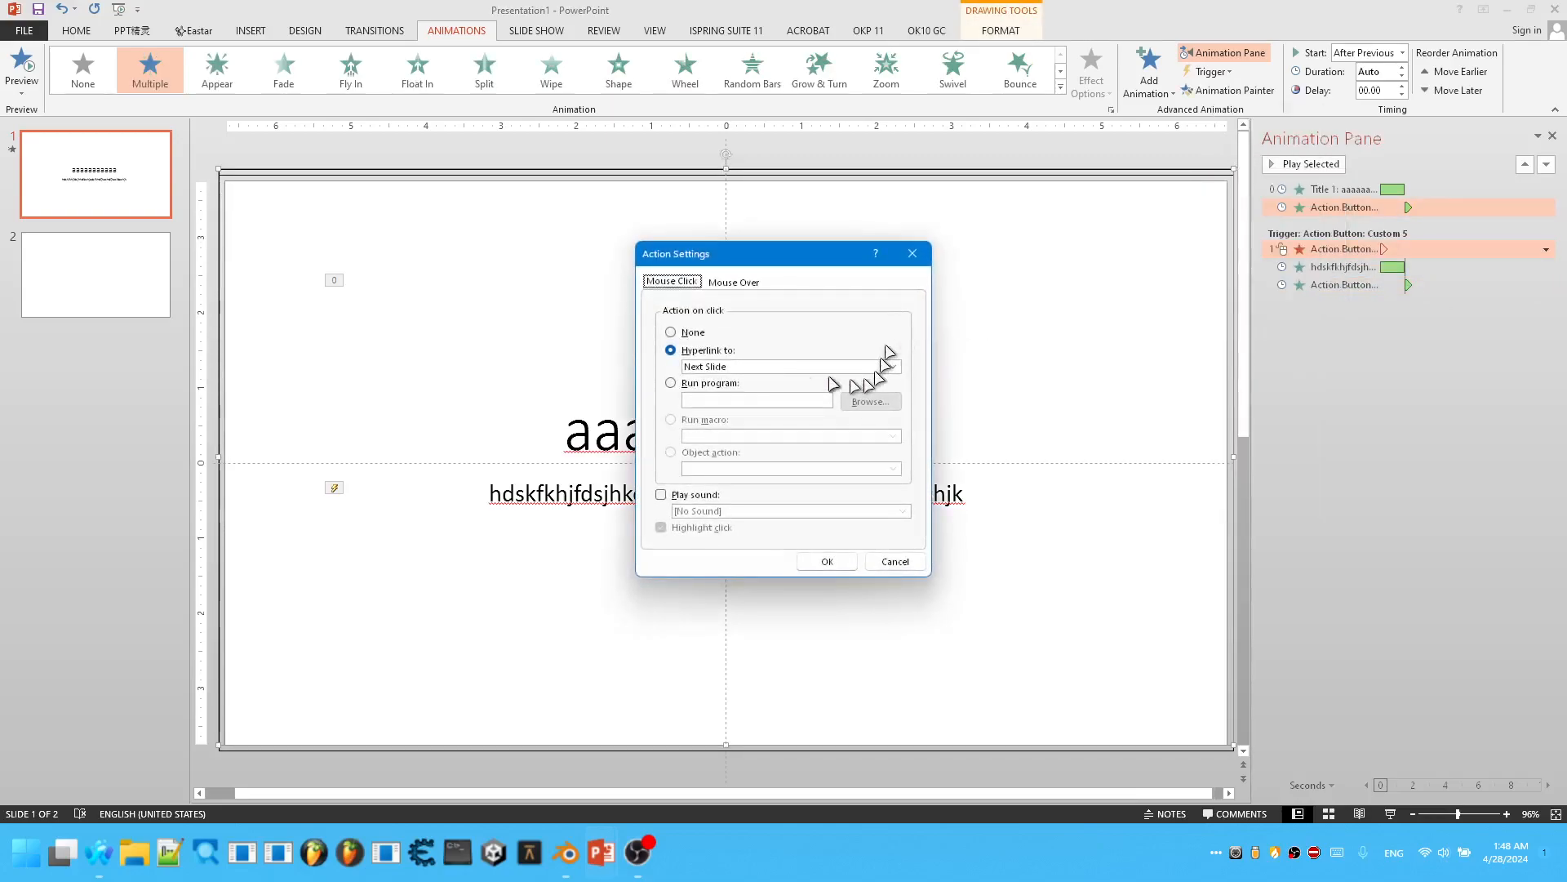
click(827, 561)
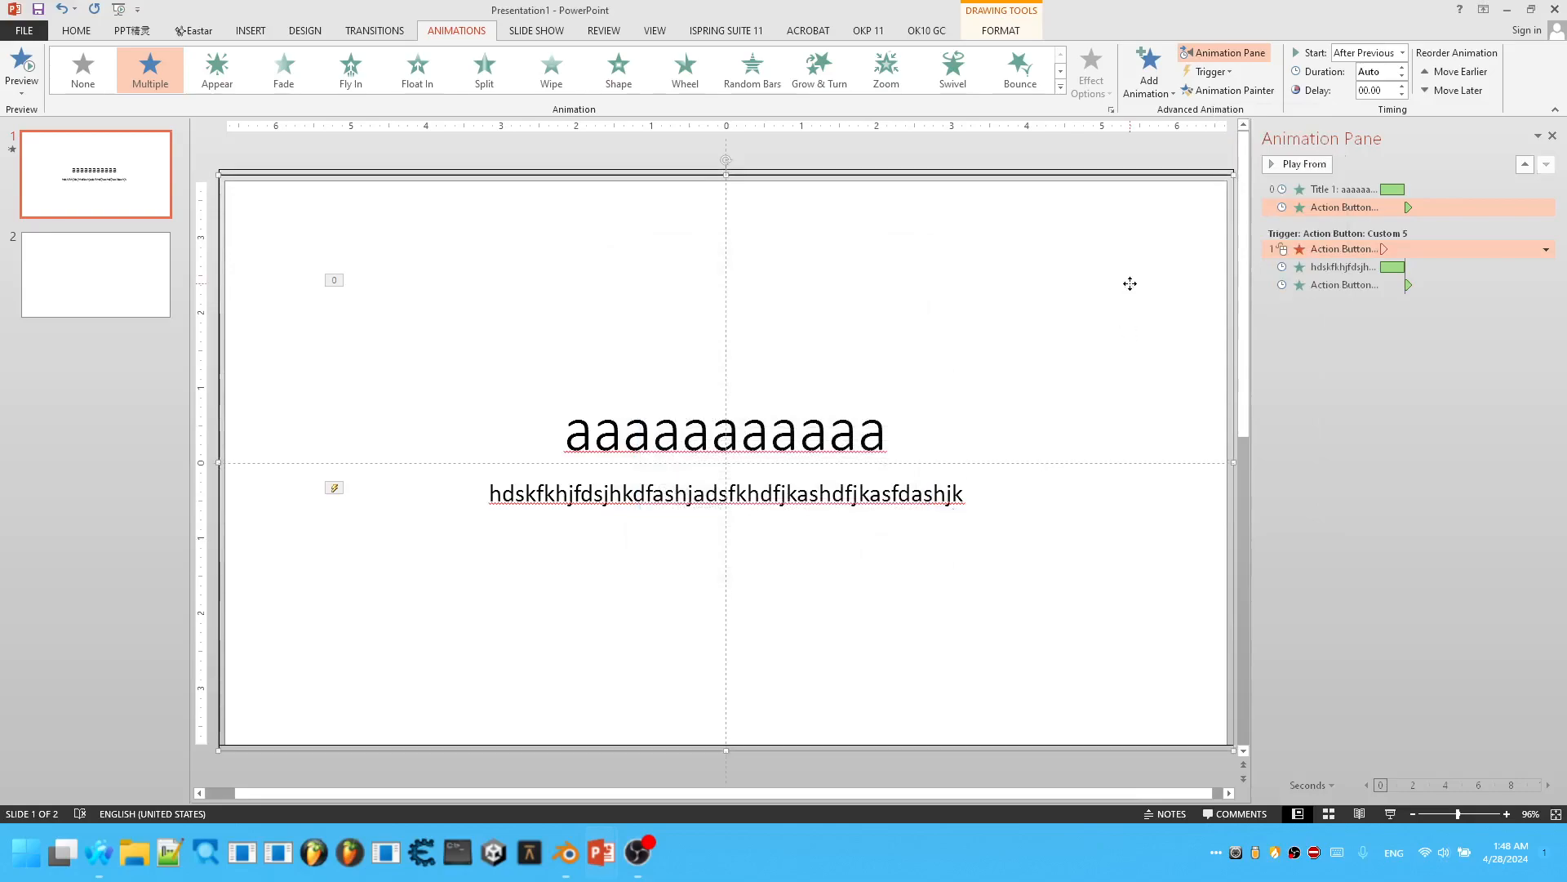
Set the mouse-click action of the full-slide Action Button: Custom 6 to hyperlink to Next Slide.
right_click(1129, 282)
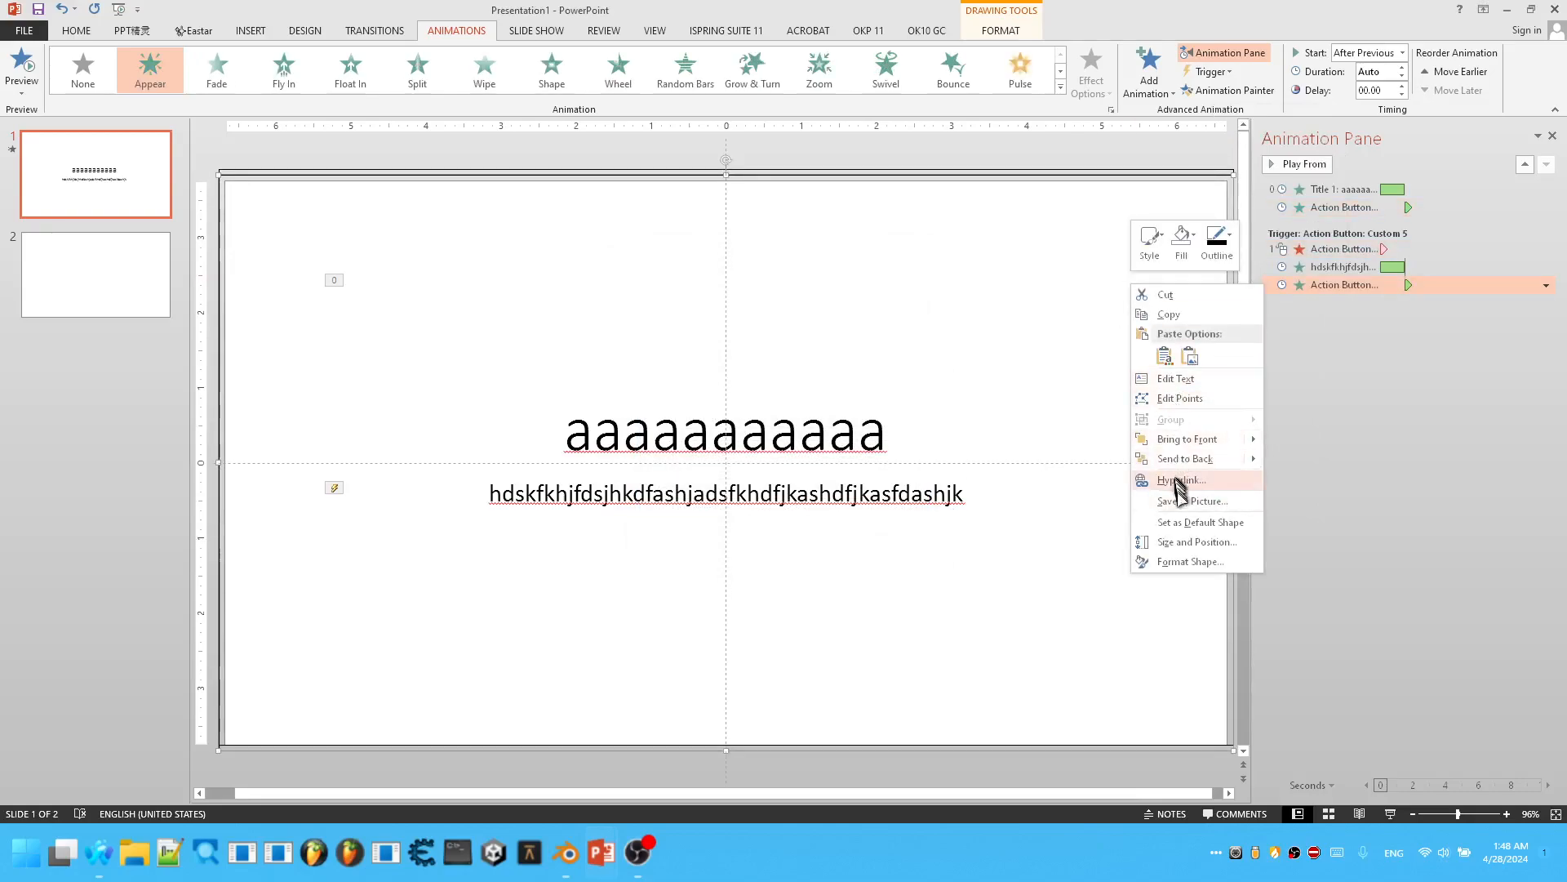
click(1181, 480)
click(698, 350)
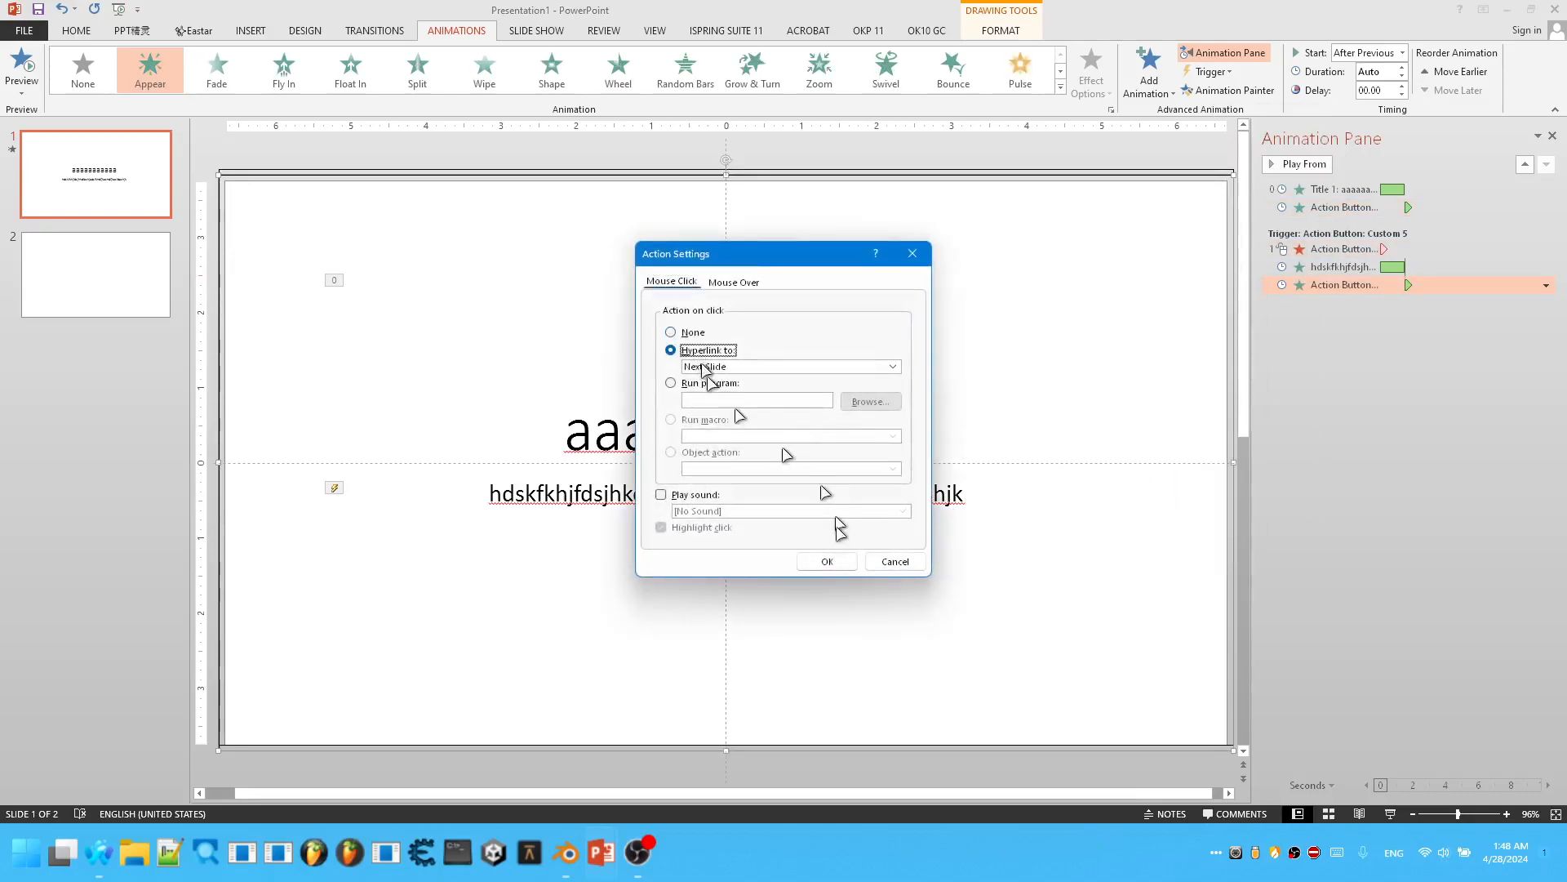
click(827, 561)
click(1010, 164)
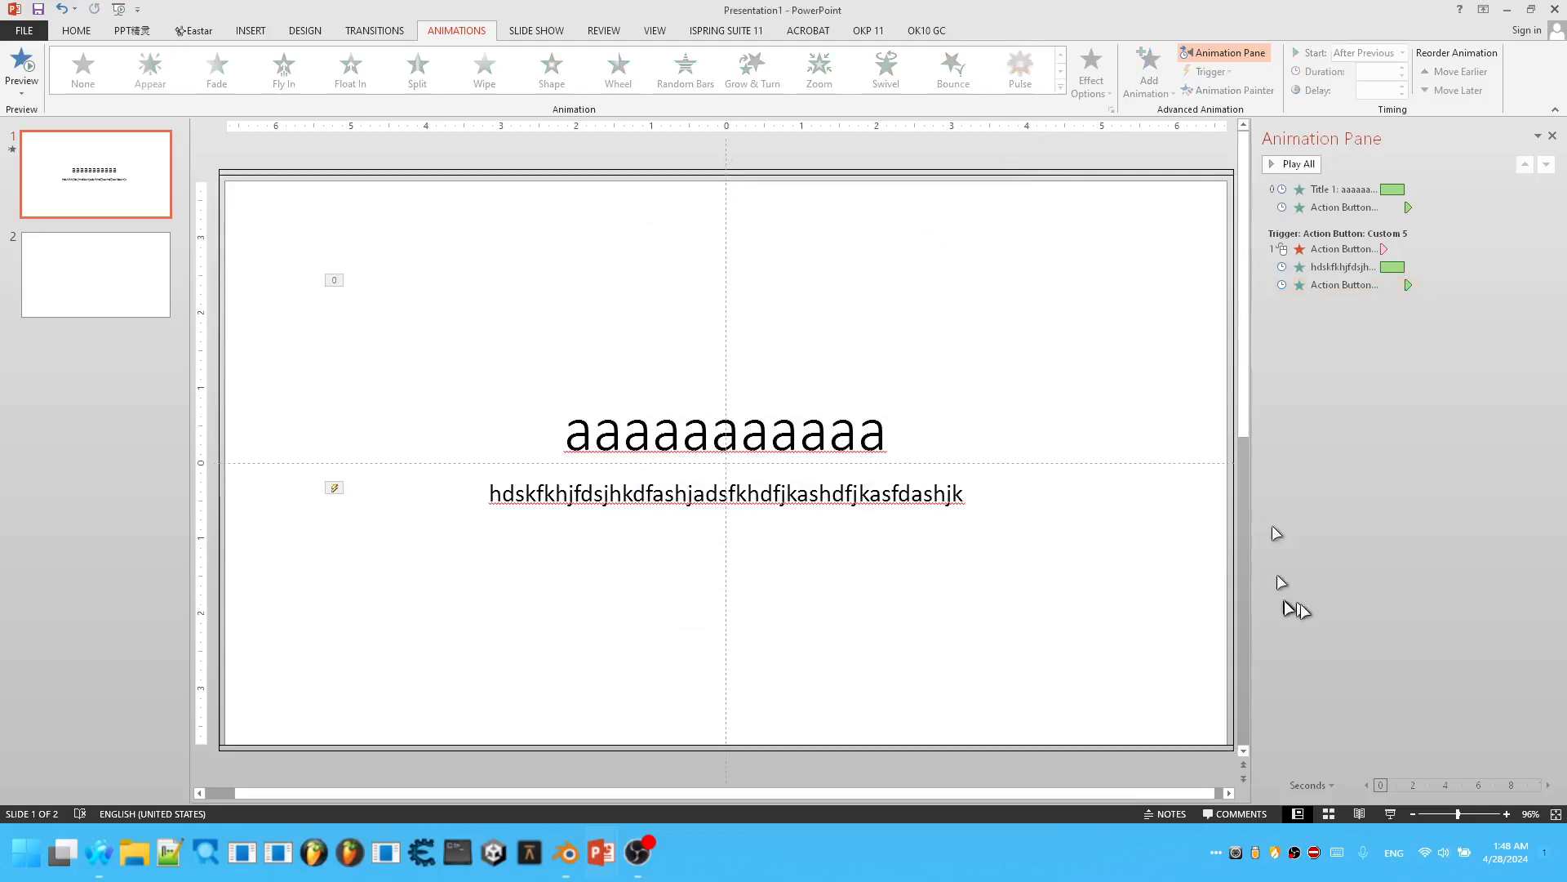
Test the slides in Reading View by triggering the subtitle's animation and advancing to slide 2, replay slide 1, and return to editing.
click(1359, 813)
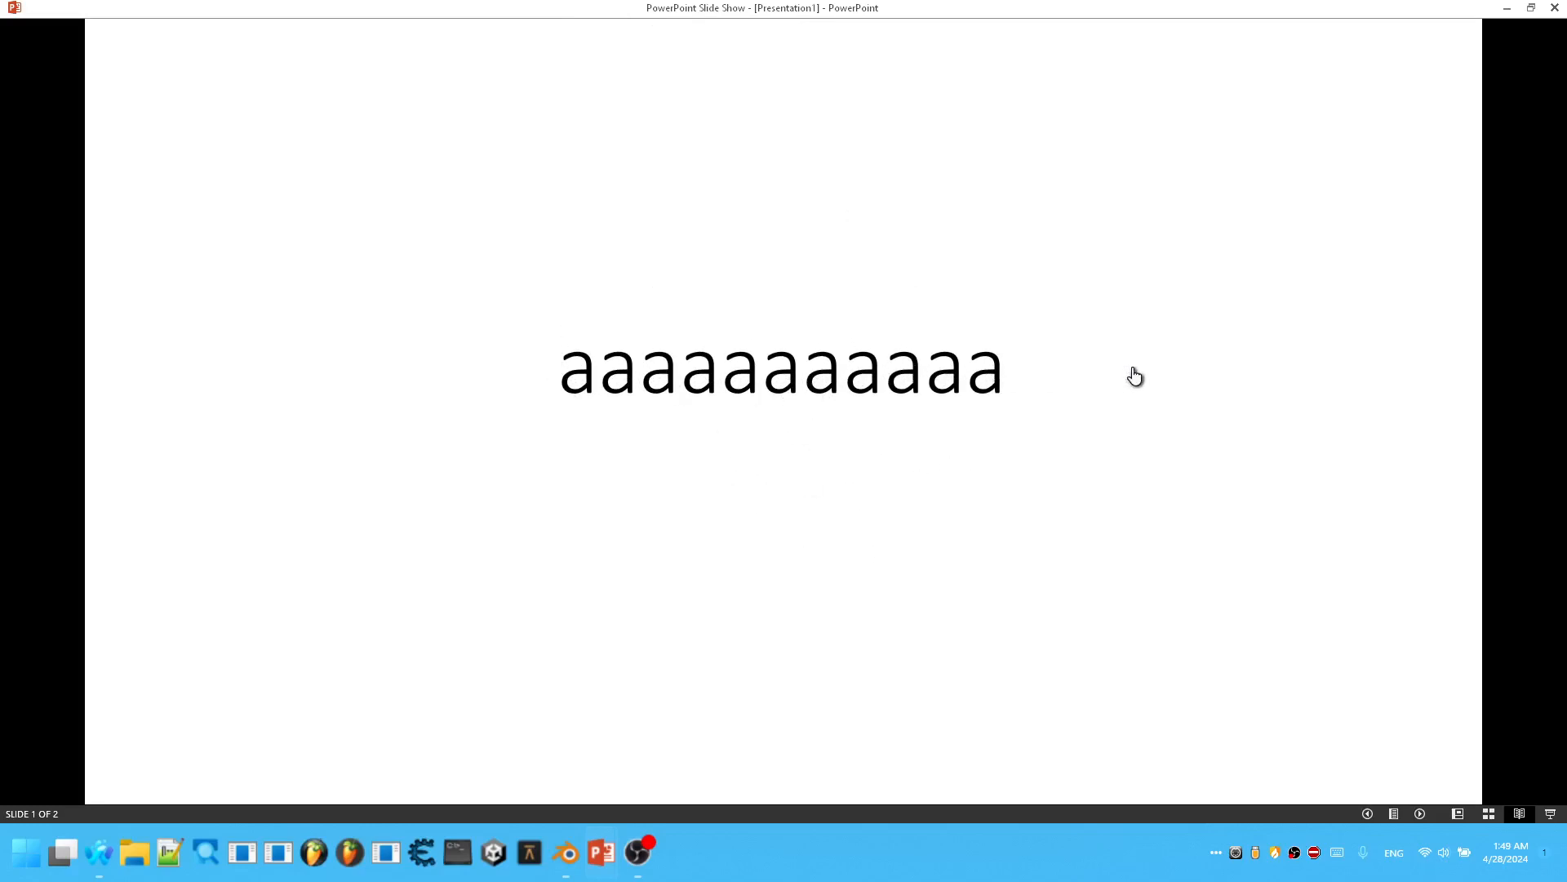
key(Right)
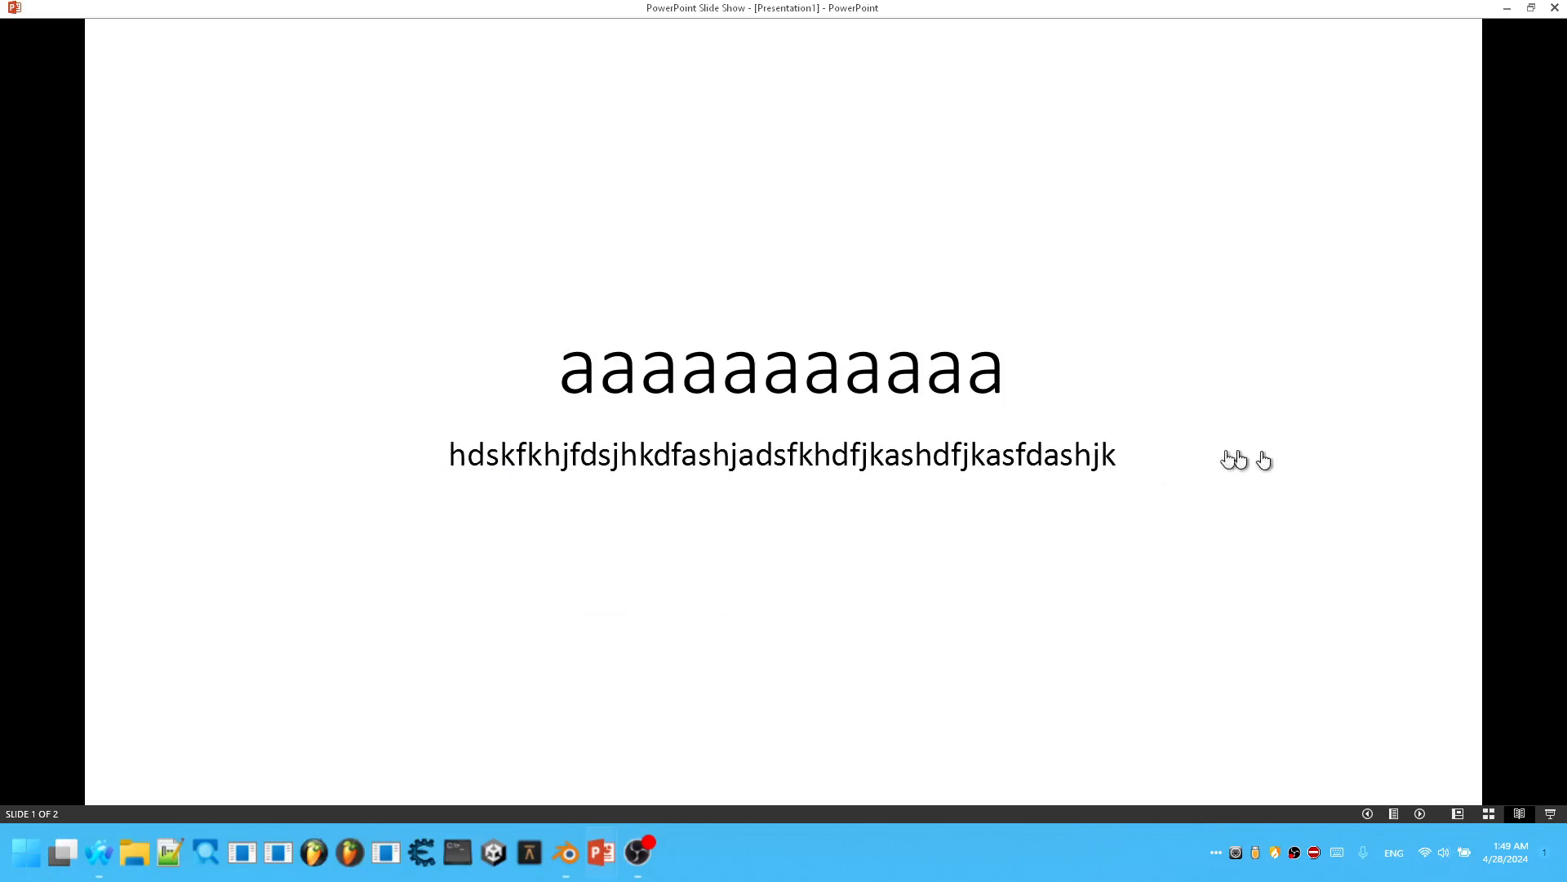
click(963, 488)
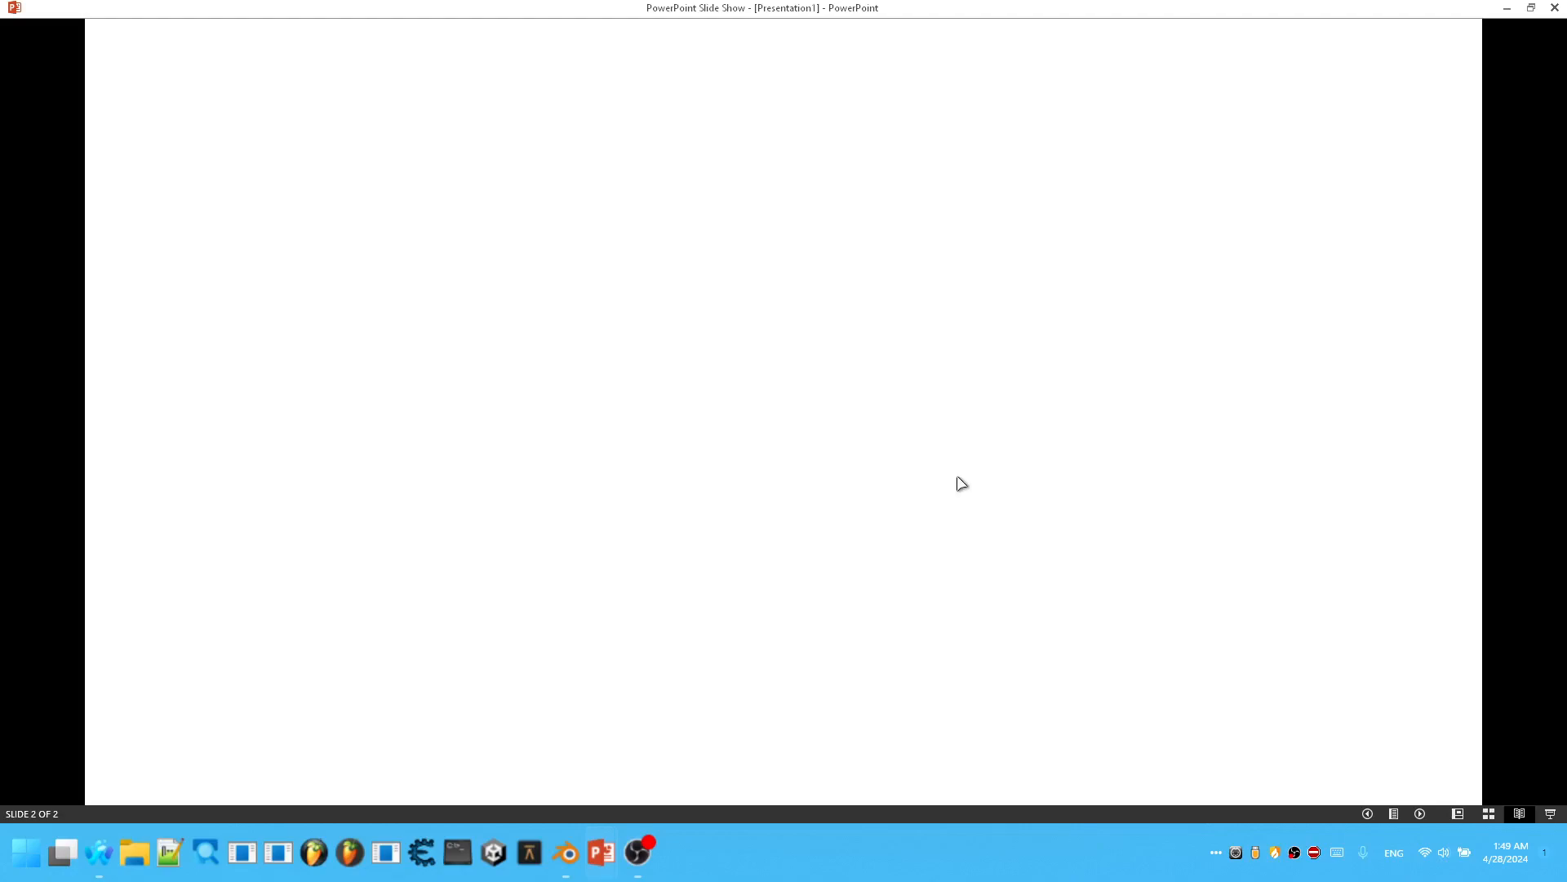
key(Escape)
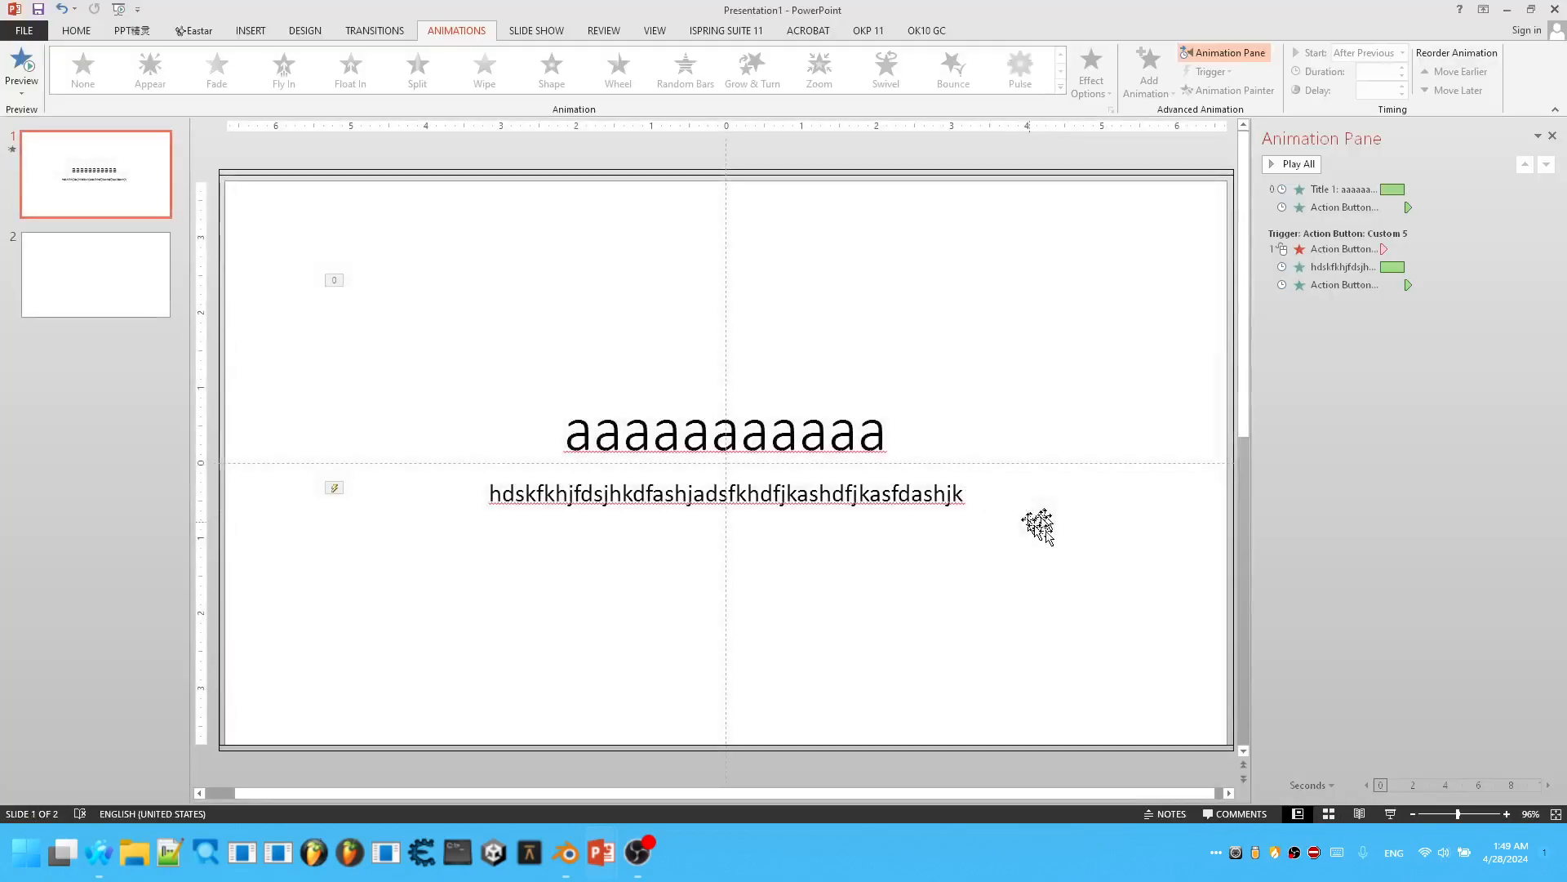
click(1366, 808)
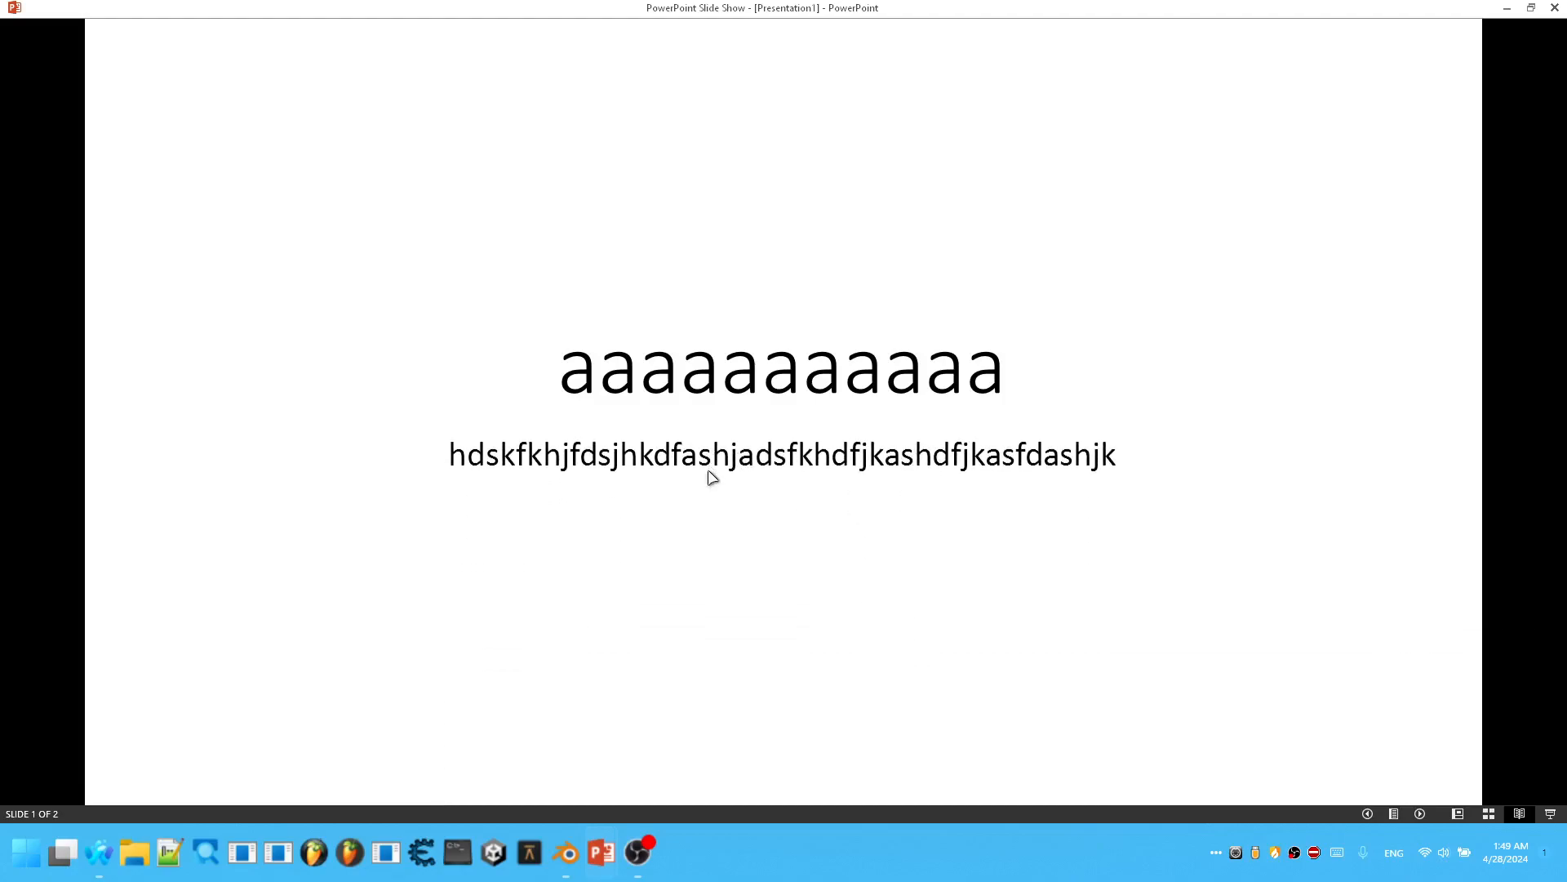
key(Escape)
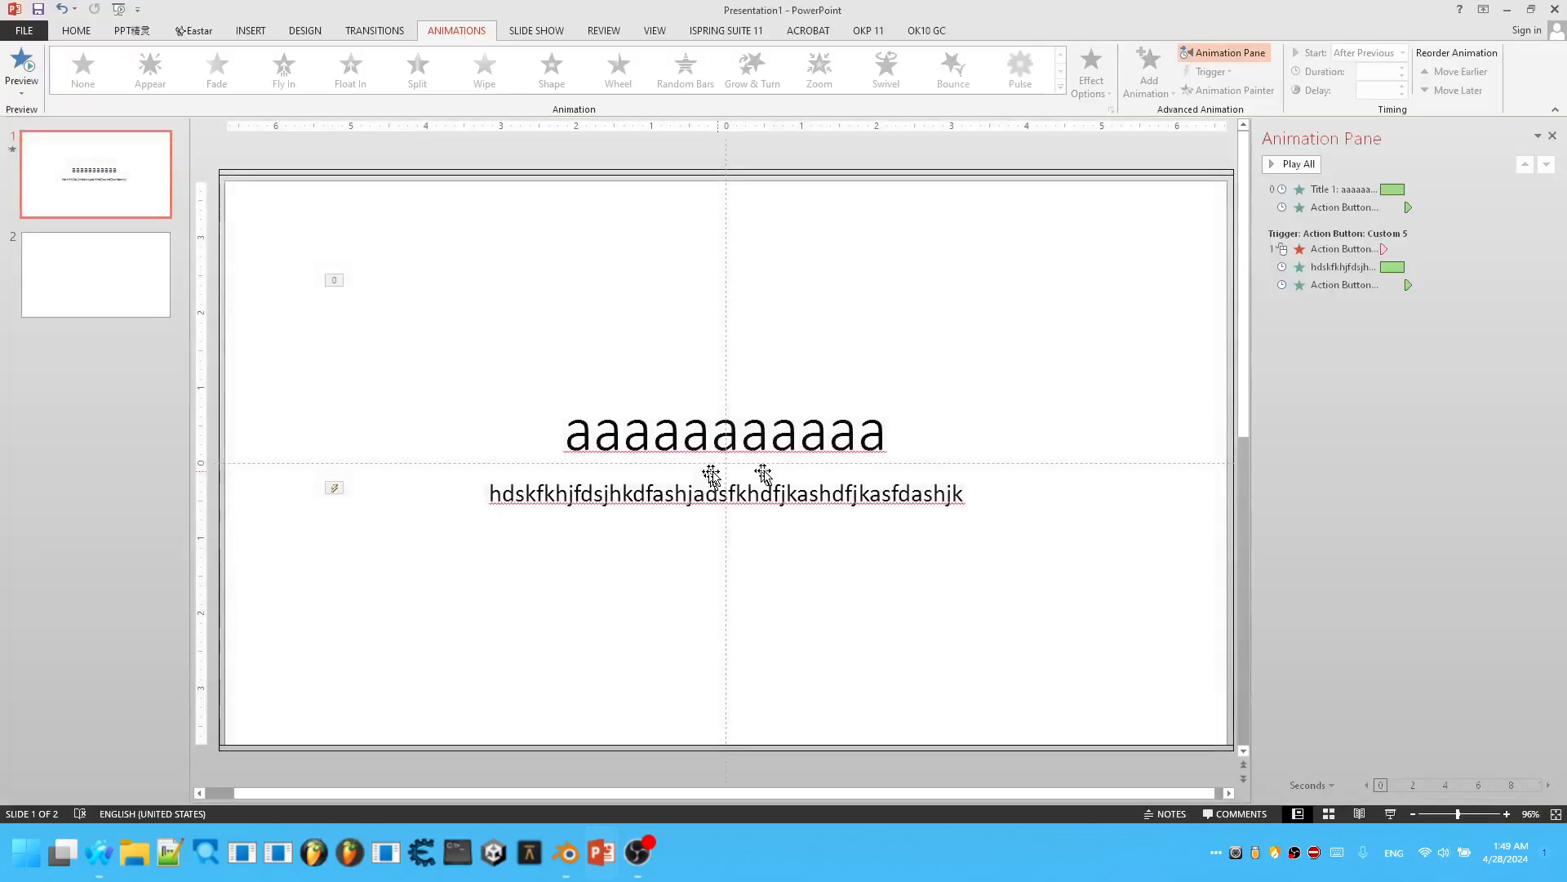